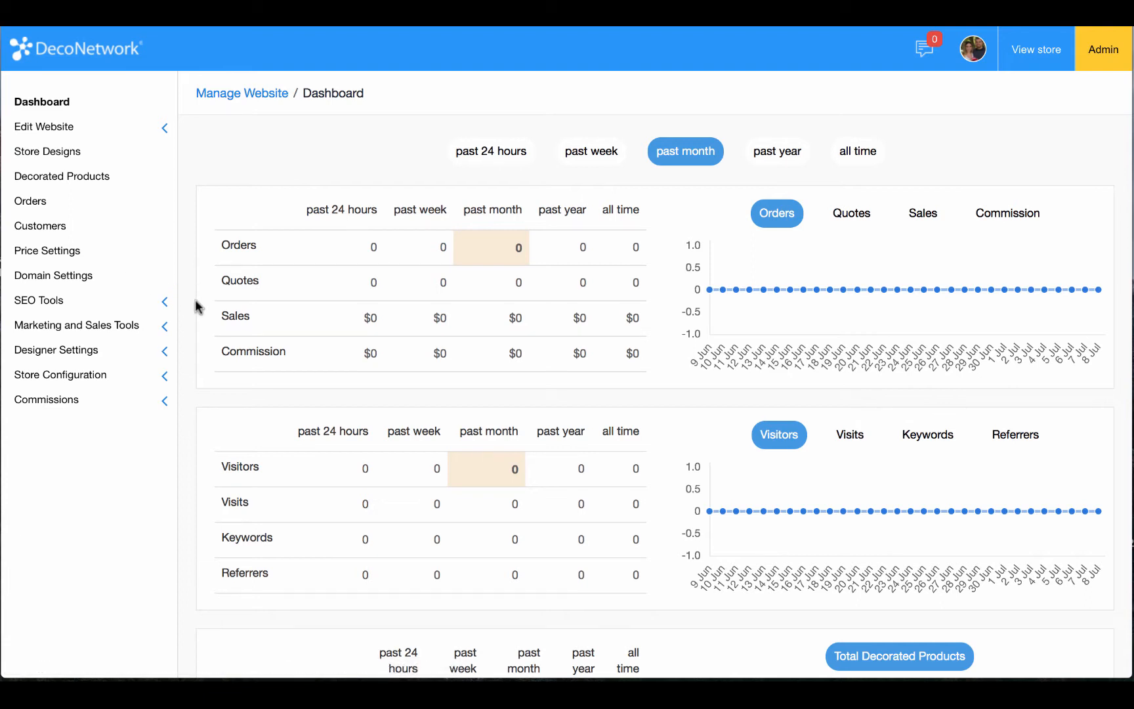
Open the website's Home page for editing from the Manage Website dashboard
click(167, 376)
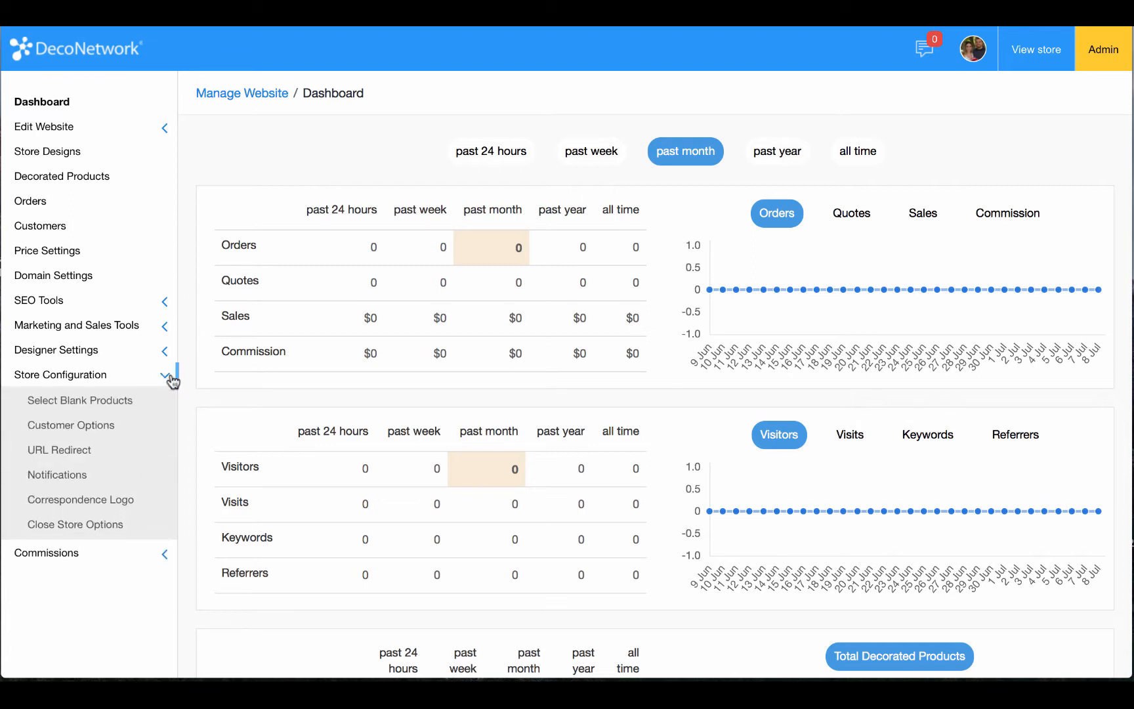
click(168, 377)
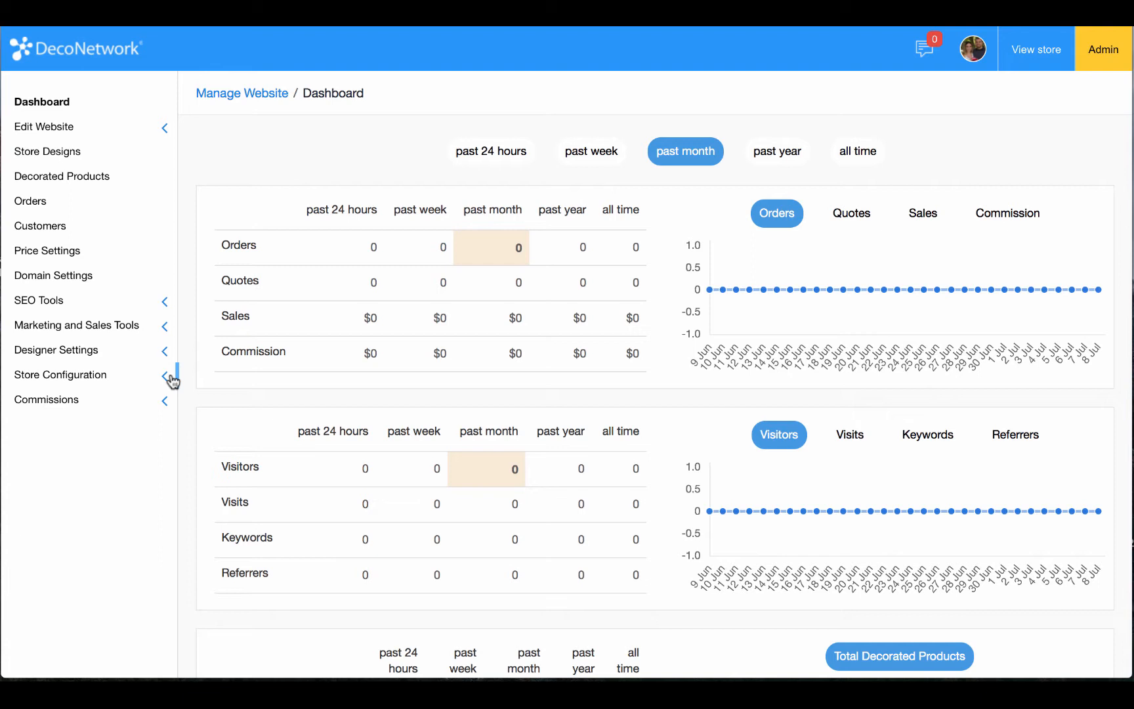
click(163, 130)
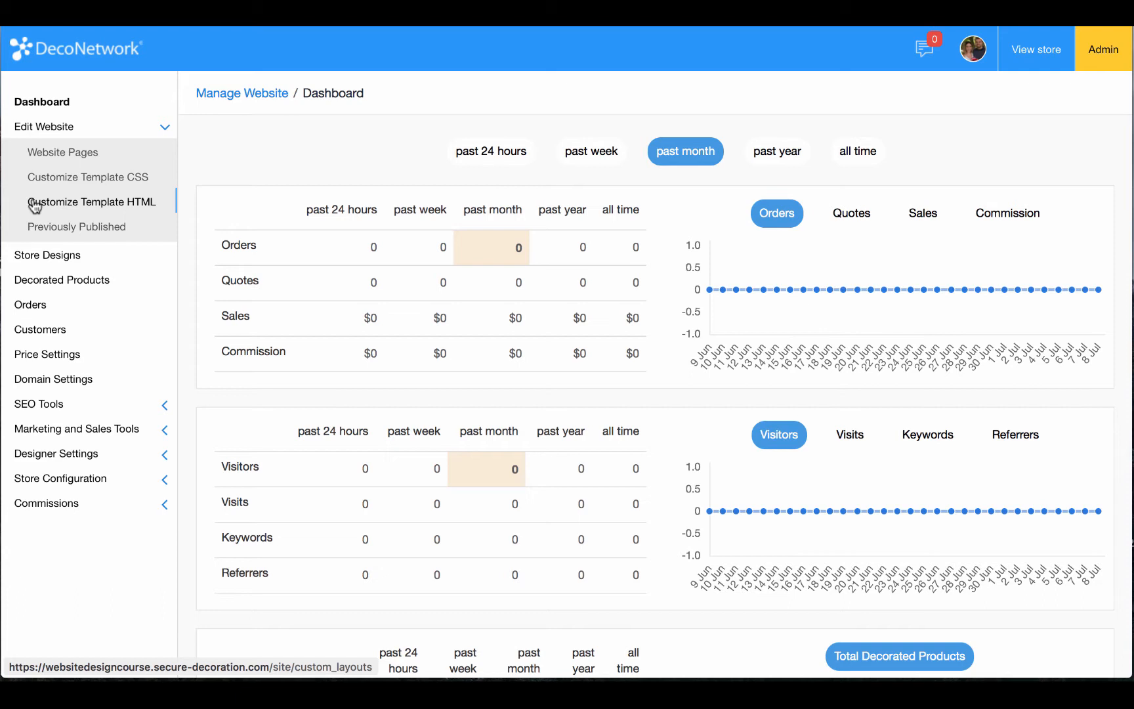
click(45, 149)
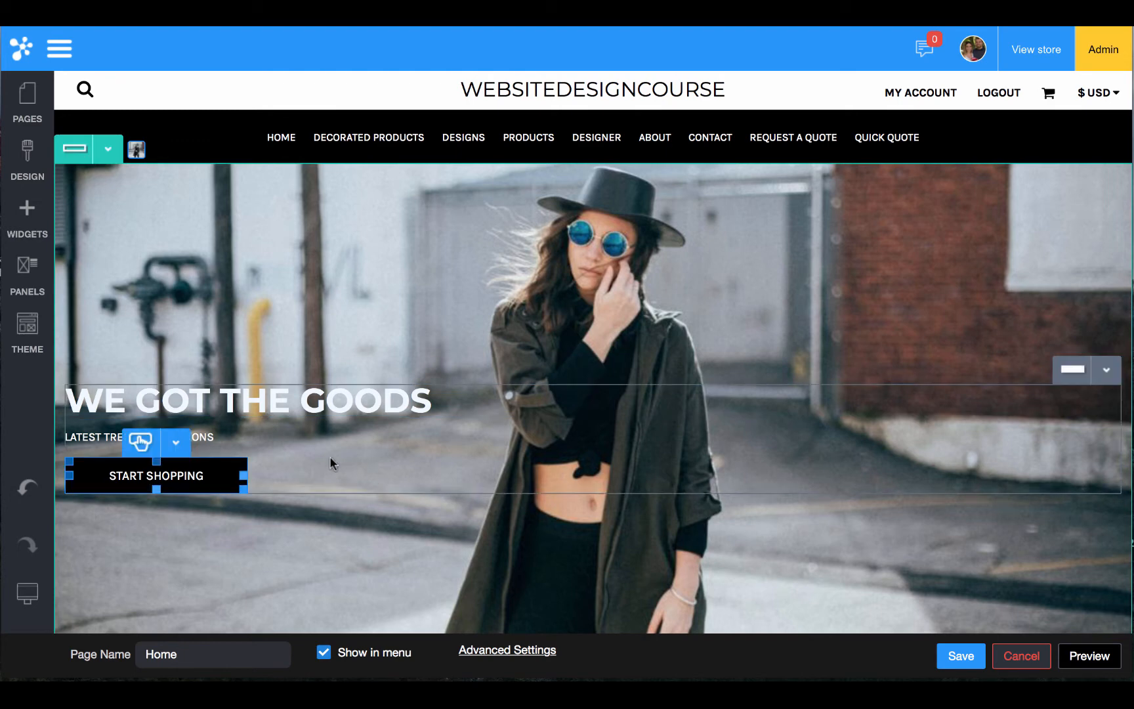
Add space above the START SHOPPING button to lower it in the hero banner, and set its alignment to Right
drag(161, 458, 163, 517)
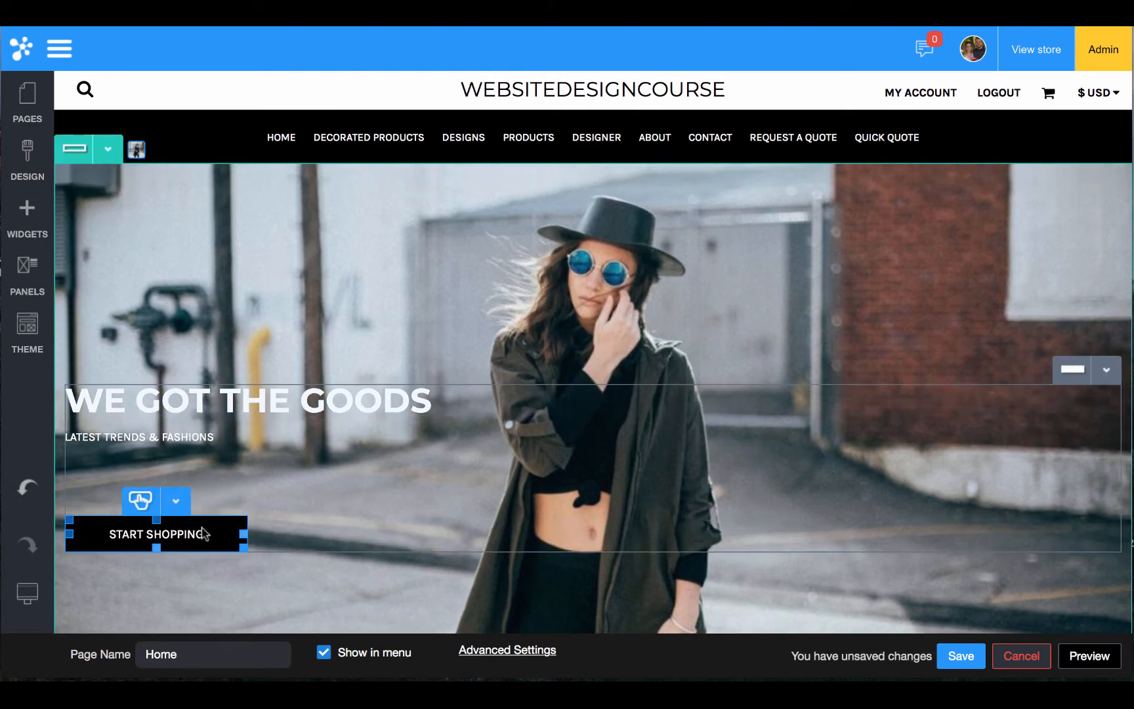
click(175, 501)
click(190, 532)
click(516, 134)
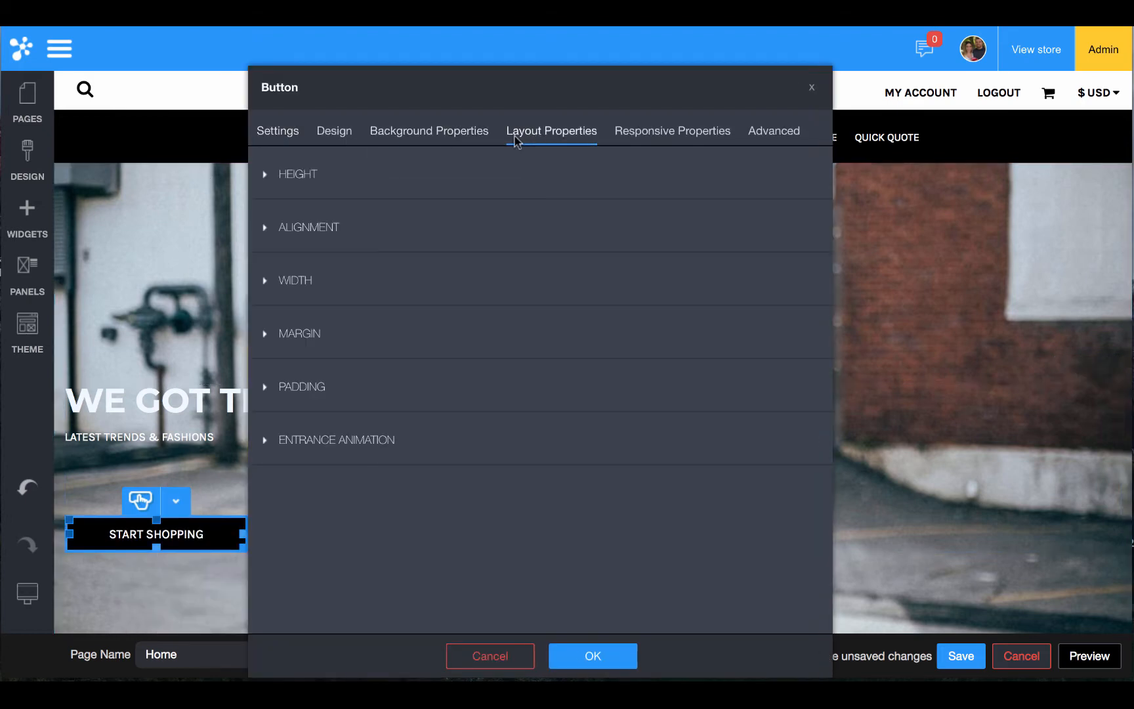
click(298, 229)
click(300, 296)
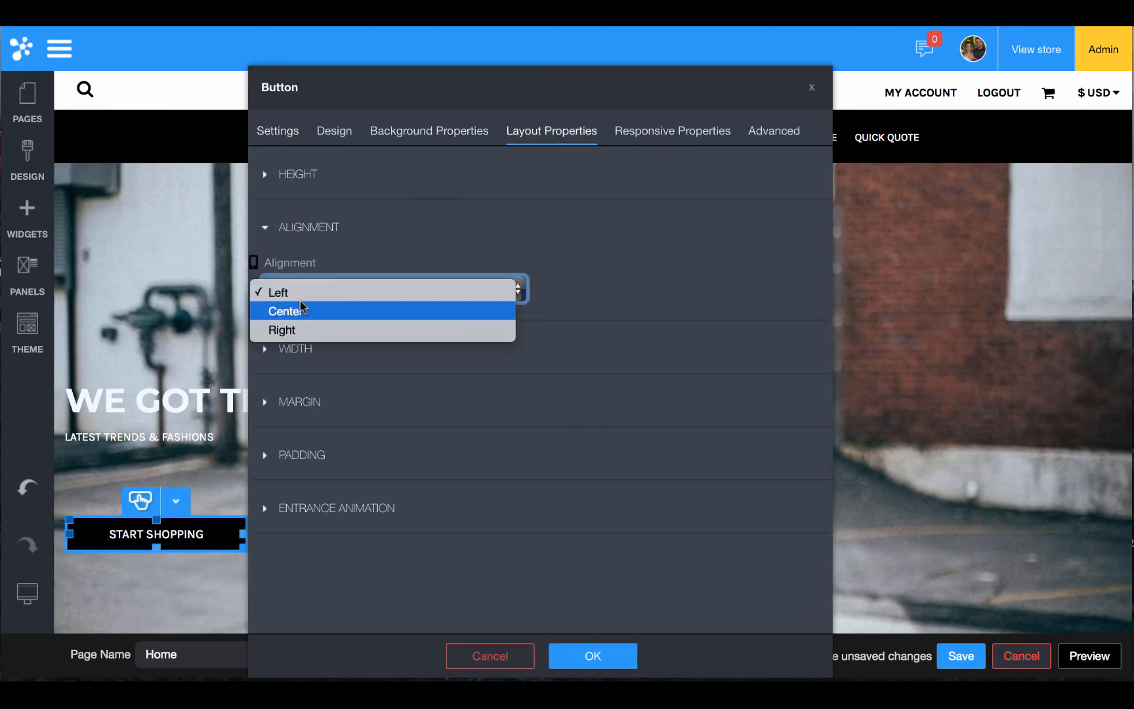
click(299, 329)
click(593, 656)
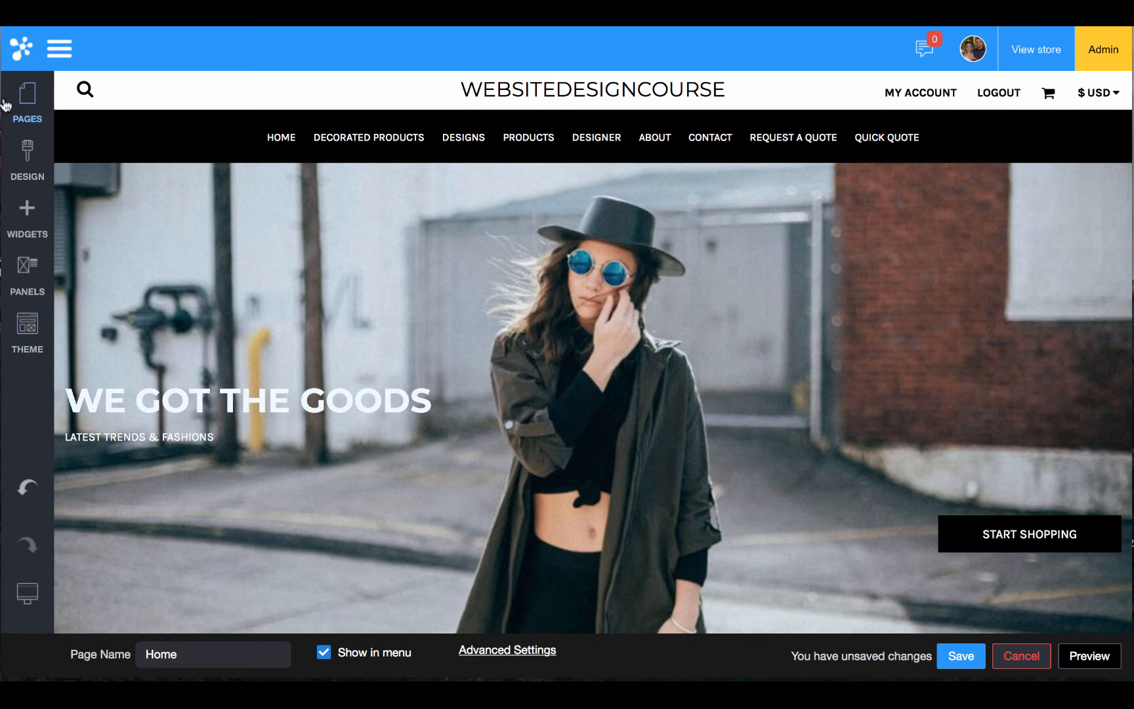
Apply the Preston theme without resetting pages, saving the page changes before the switch
click(28, 330)
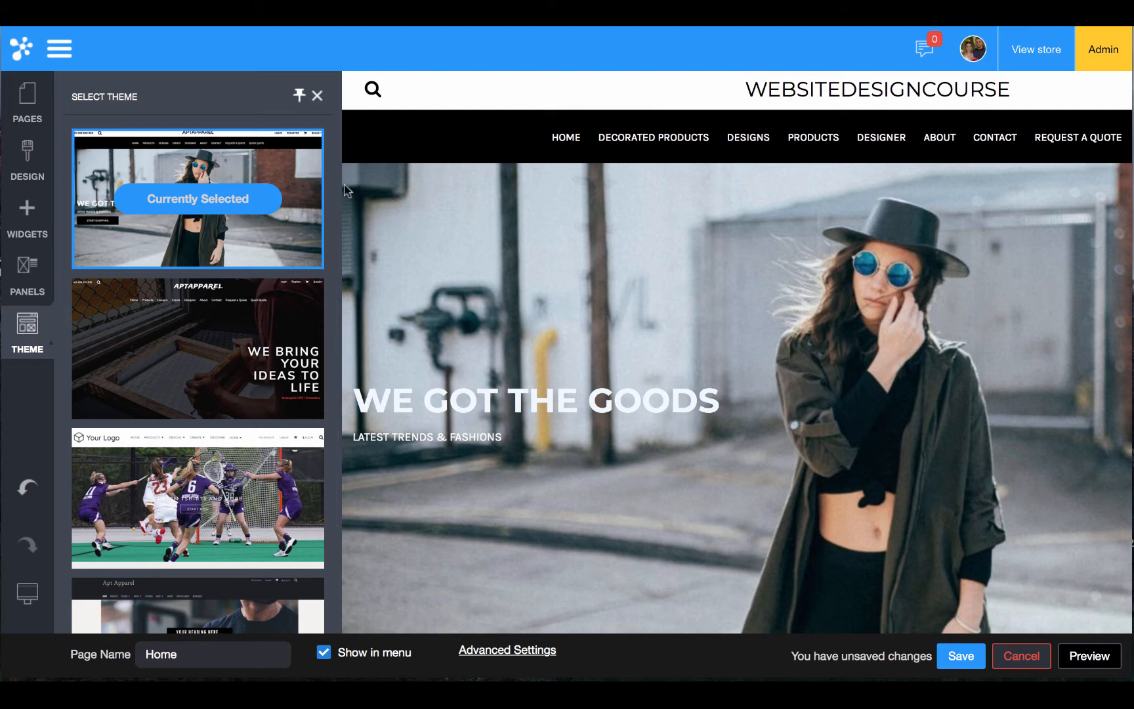
click(238, 456)
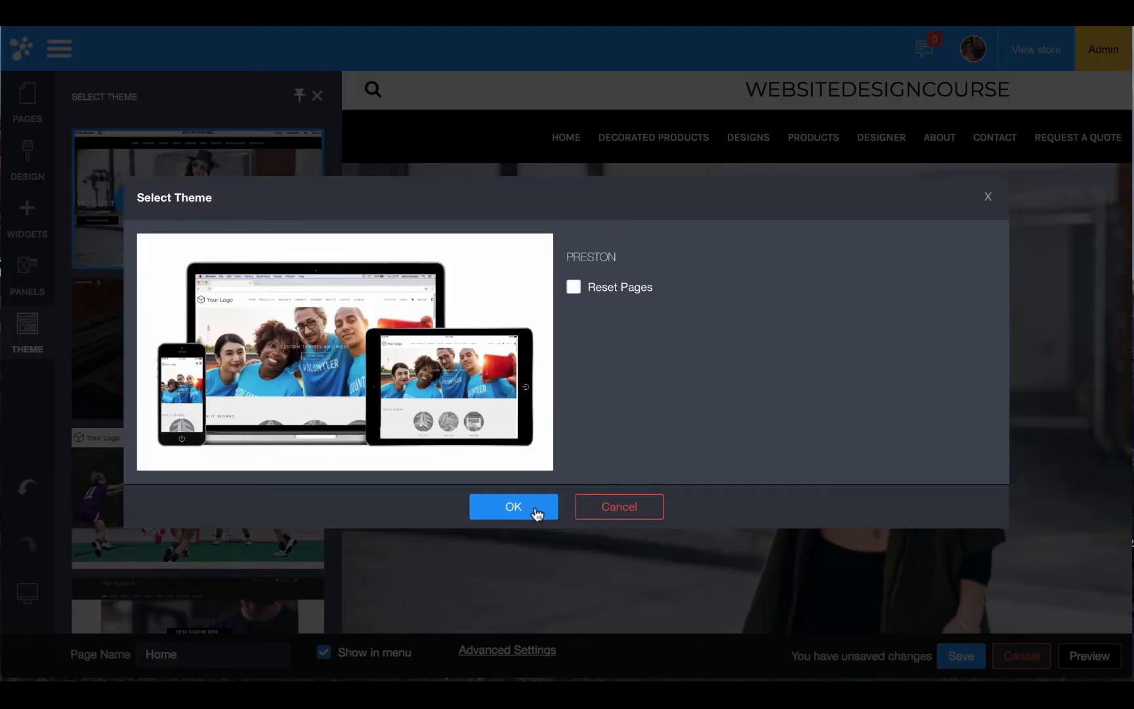
click(534, 514)
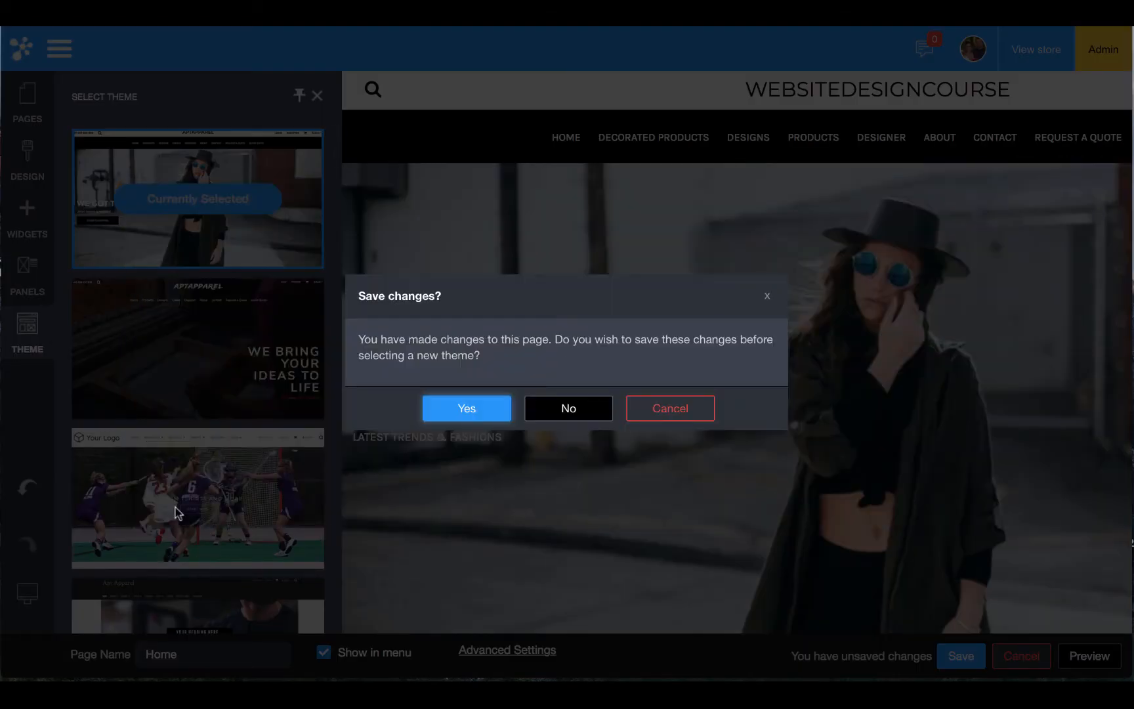
click(479, 422)
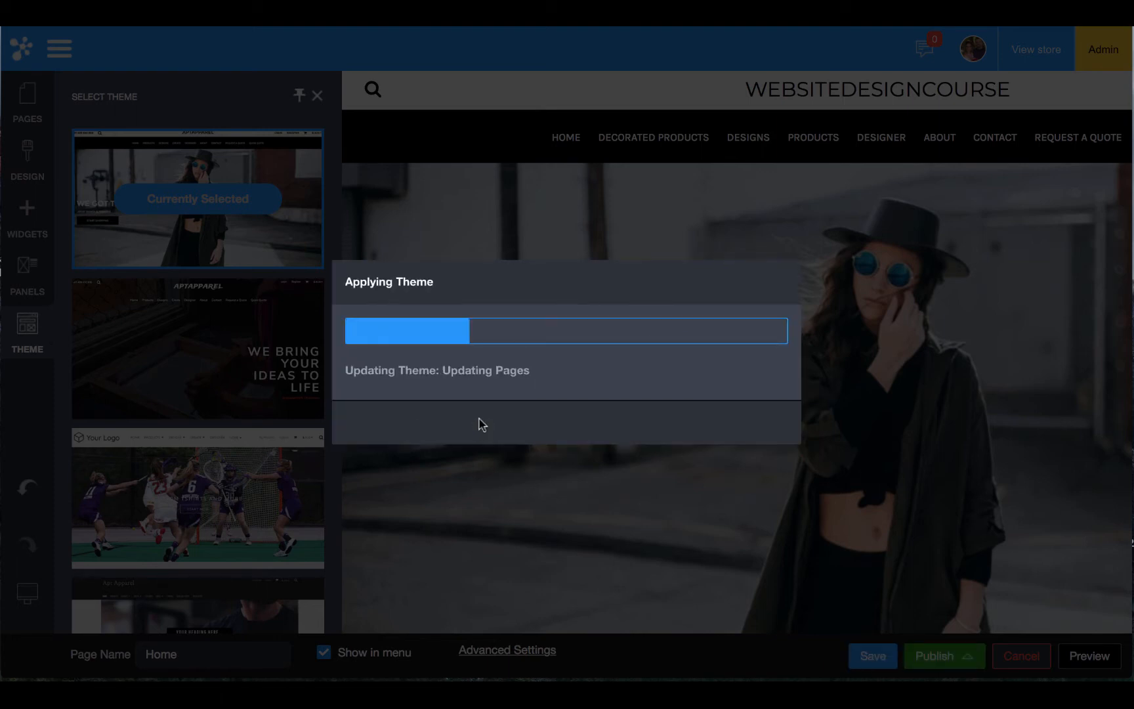
click(571, 422)
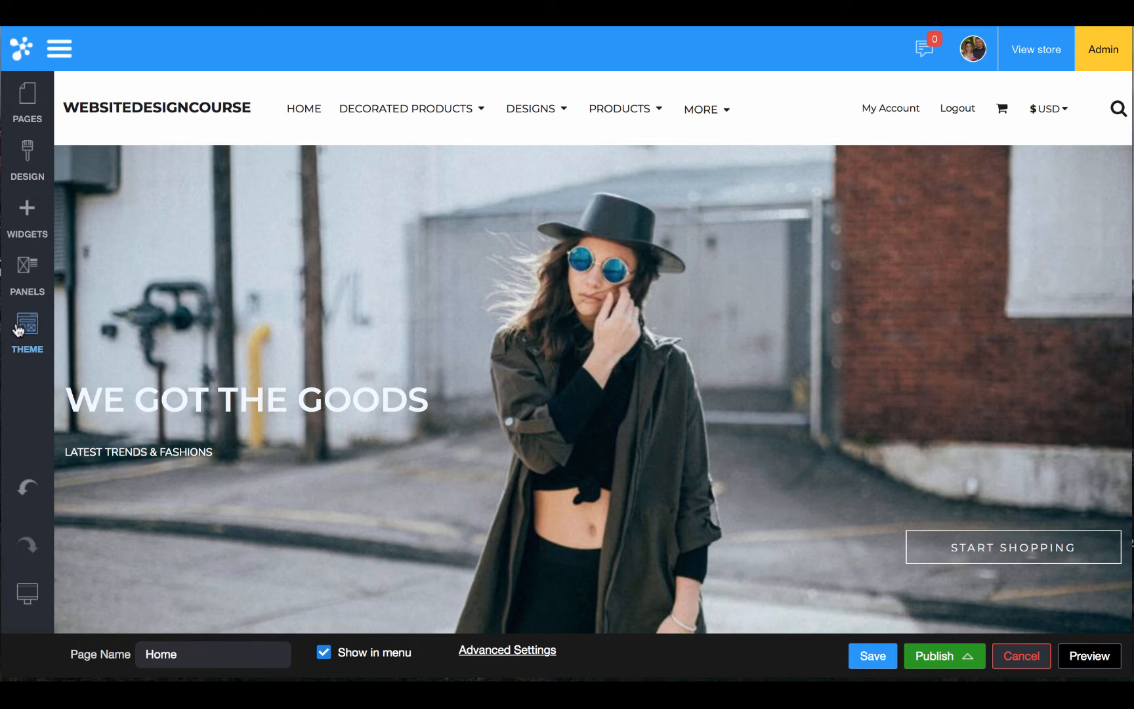
Examine the header, dropdown menu, body, heading, footer and button styles in the Style Editor
click(29, 152)
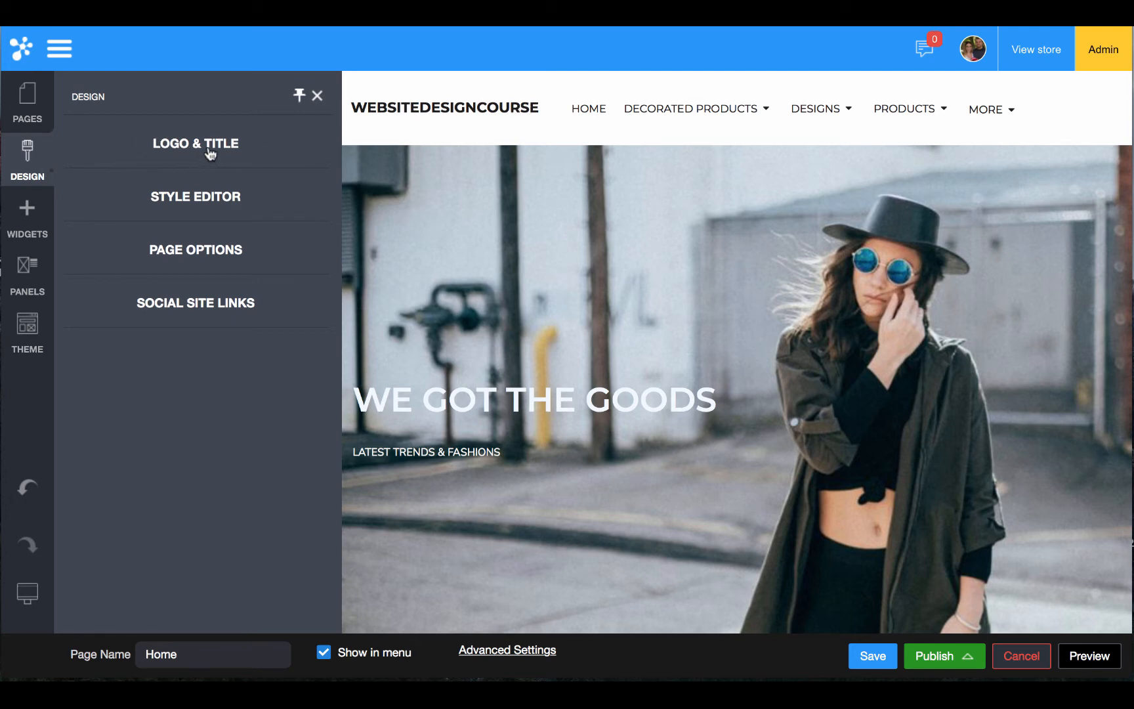
click(221, 200)
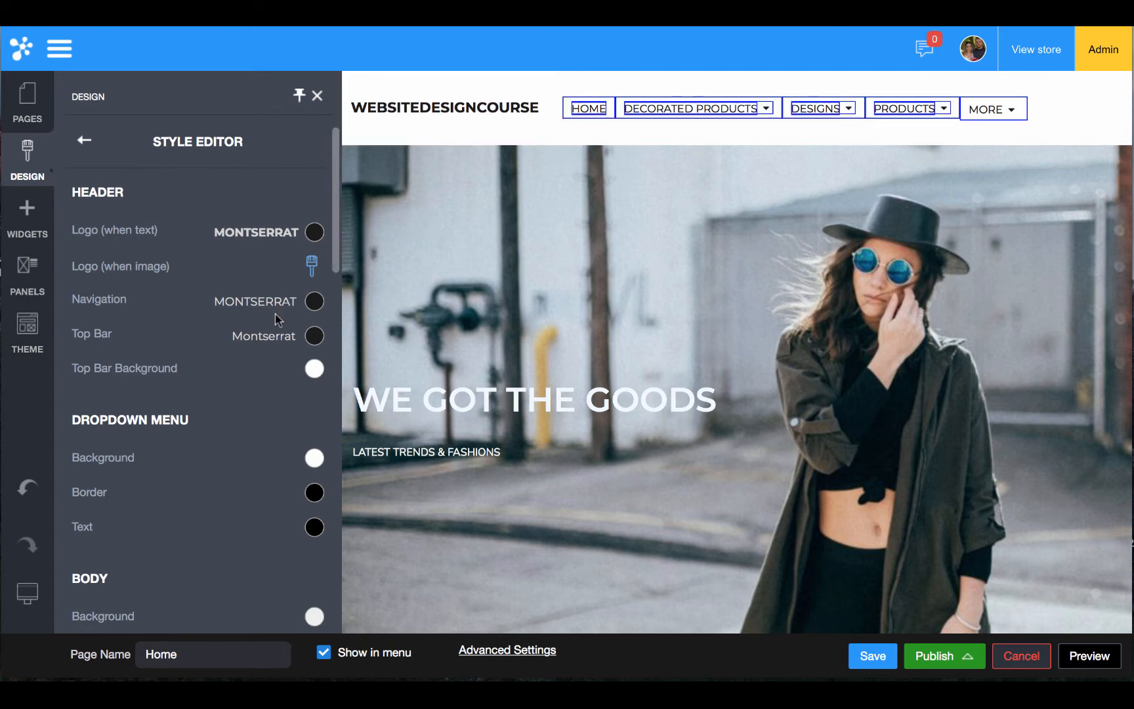
scroll(276, 313, down, 2)
scroll(278, 310, down, 6)
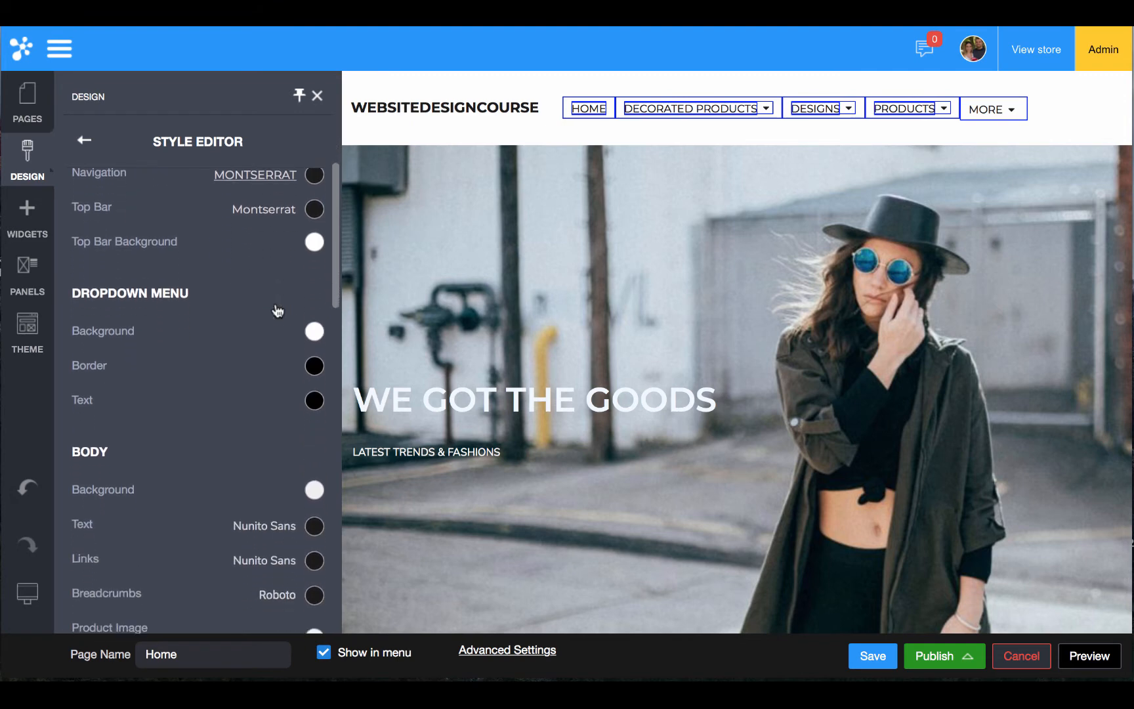
scroll(279, 309, down, 6)
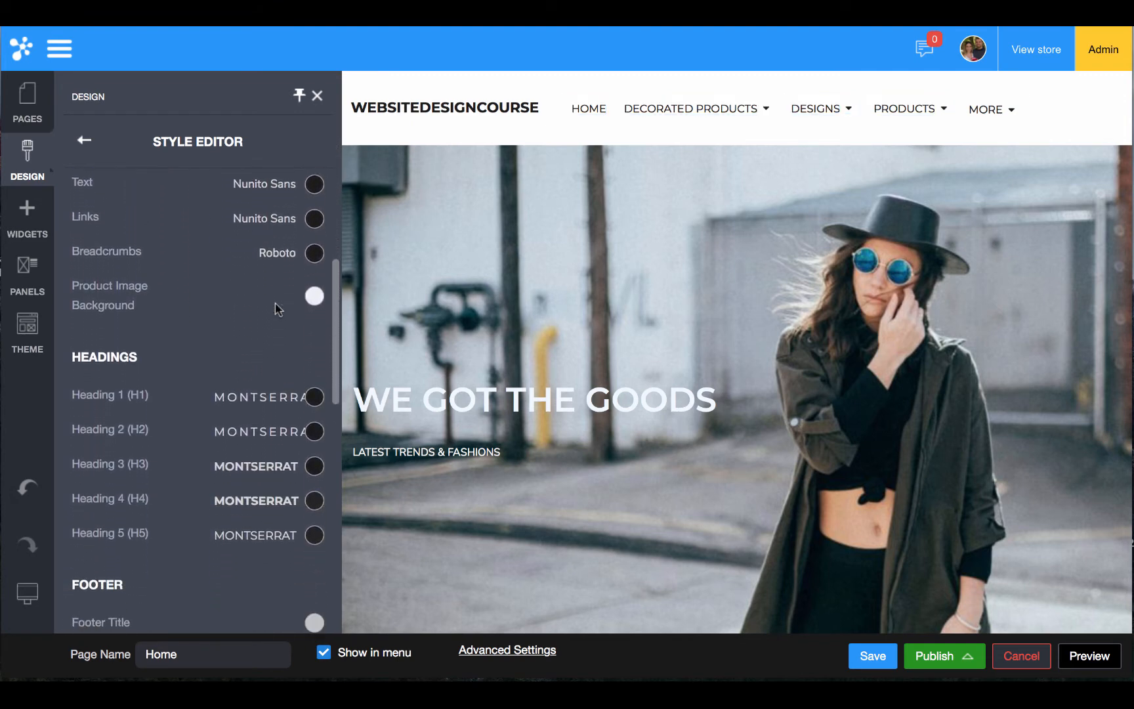
scroll(275, 304, down, 2)
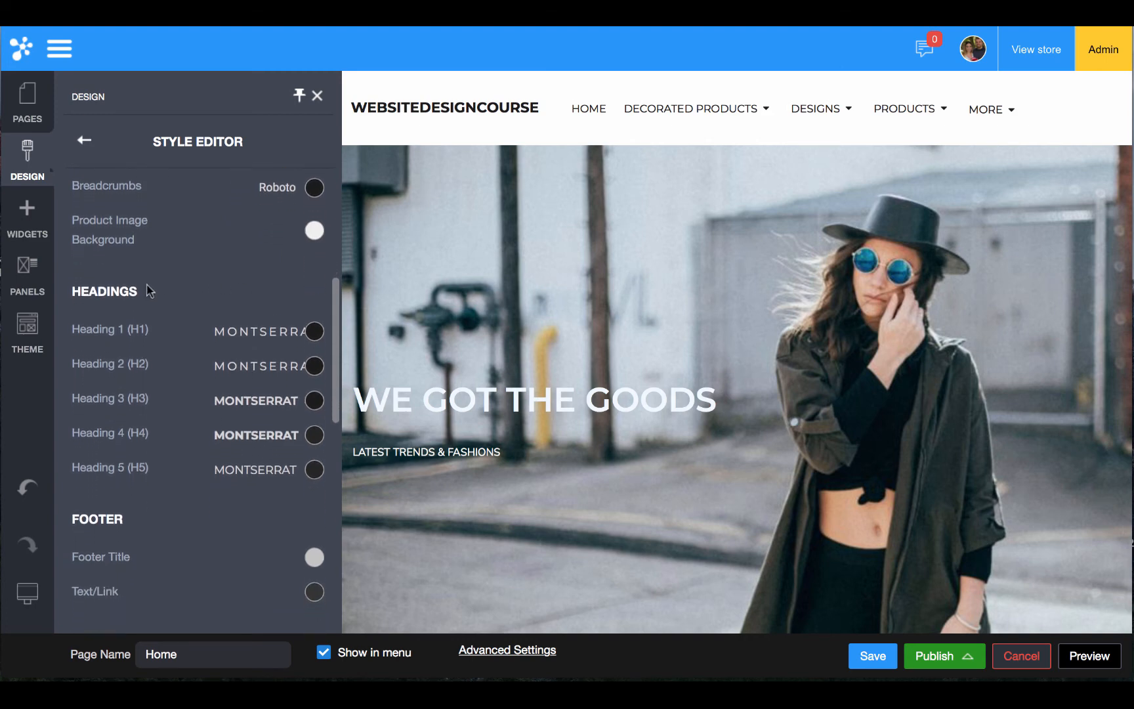
scroll(143, 362, down, 7)
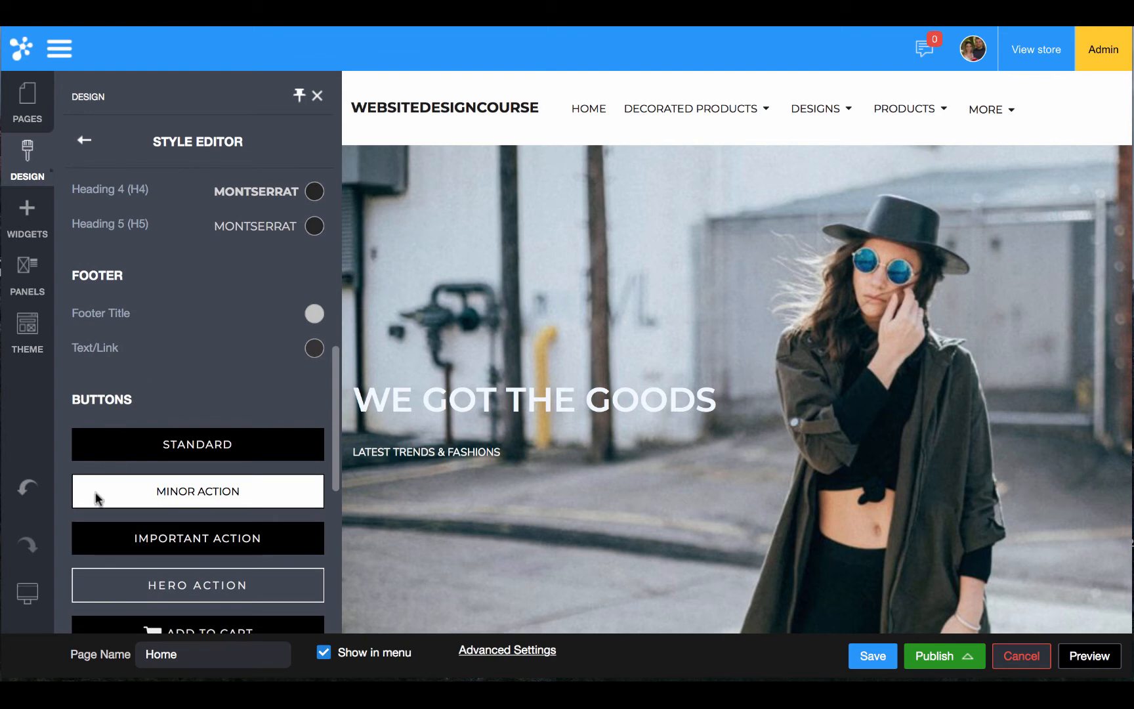
scroll(129, 391, up, 2)
scroll(129, 391, up, 5)
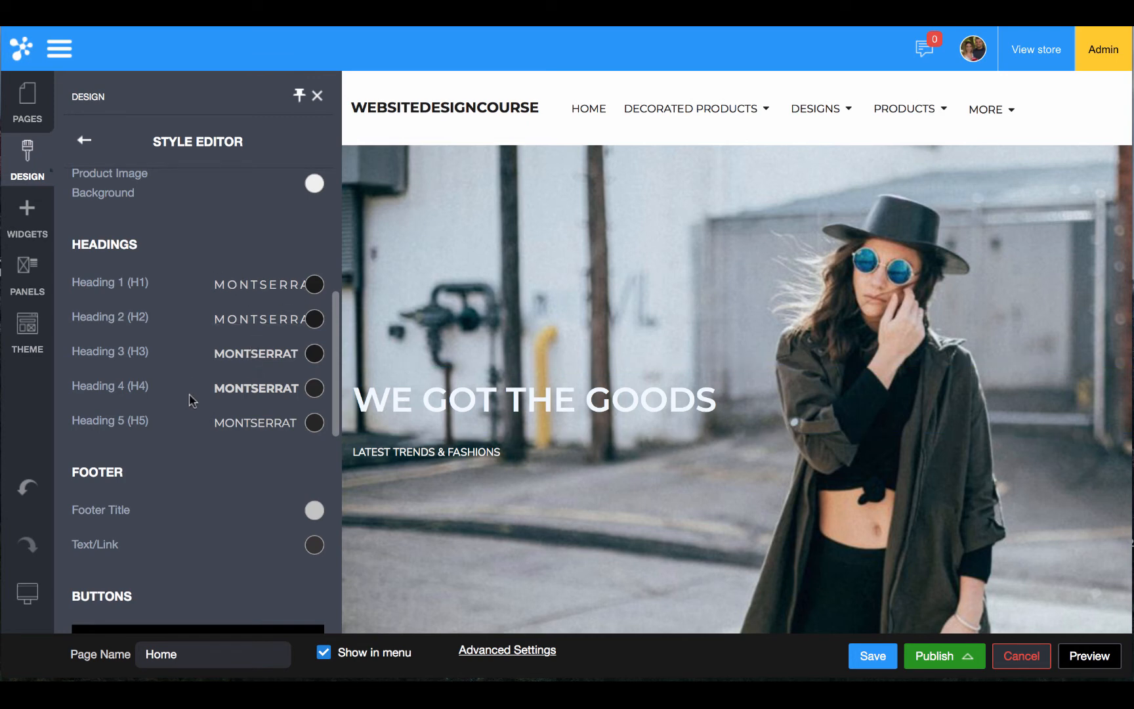
scroll(195, 444, down, 4)
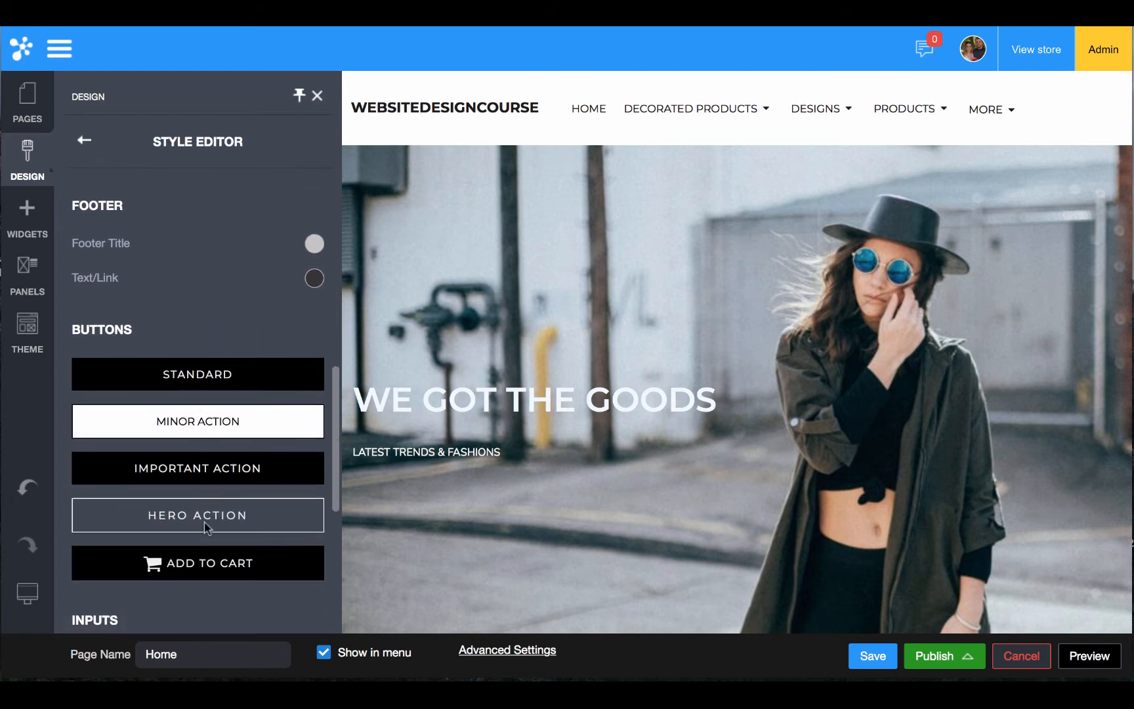
scroll(184, 320, up, 4)
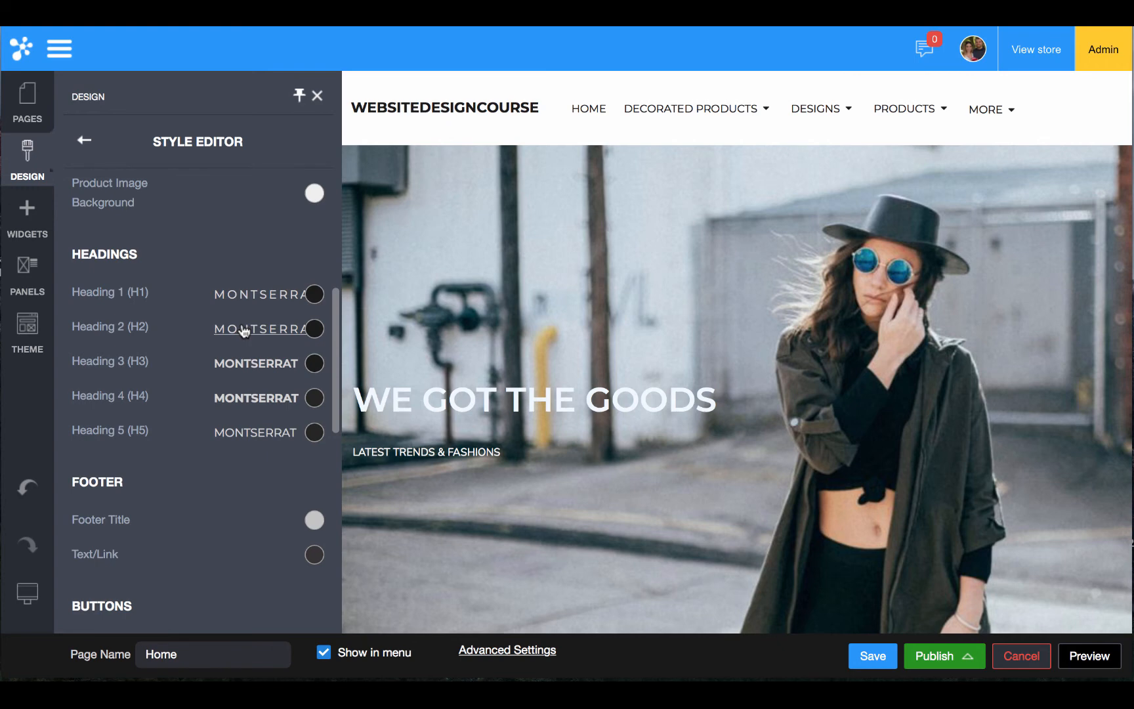
Change the Heading 3 (H3) font to Poppins and return to the full page view
click(246, 363)
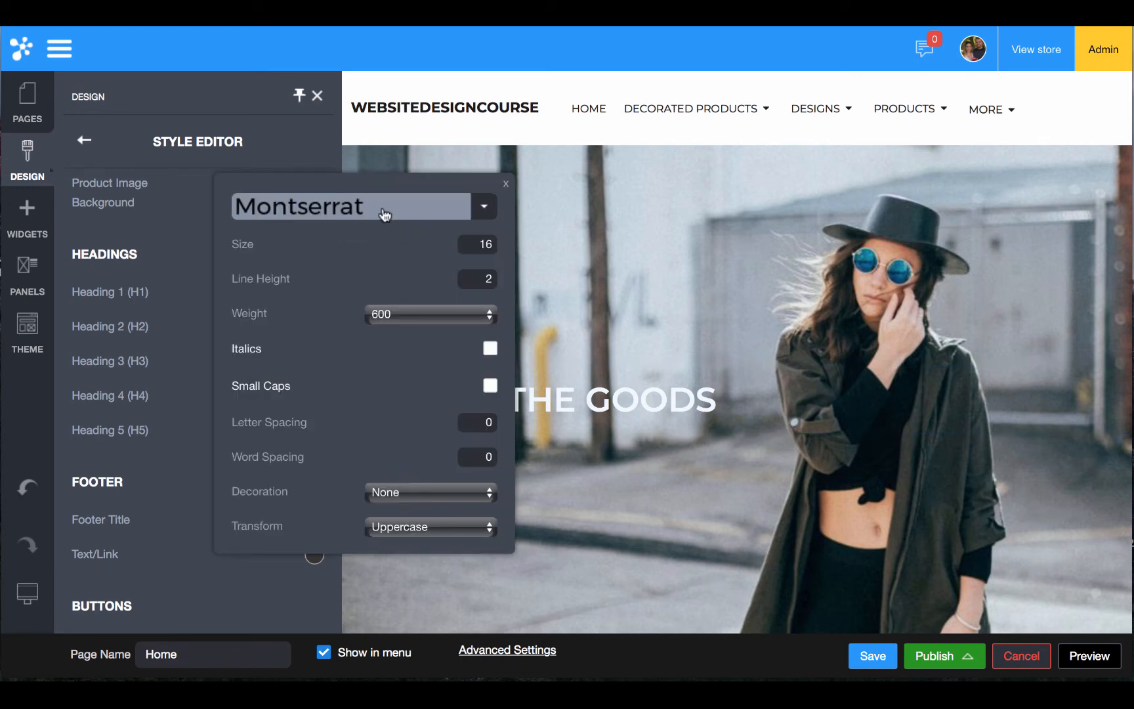
click(383, 209)
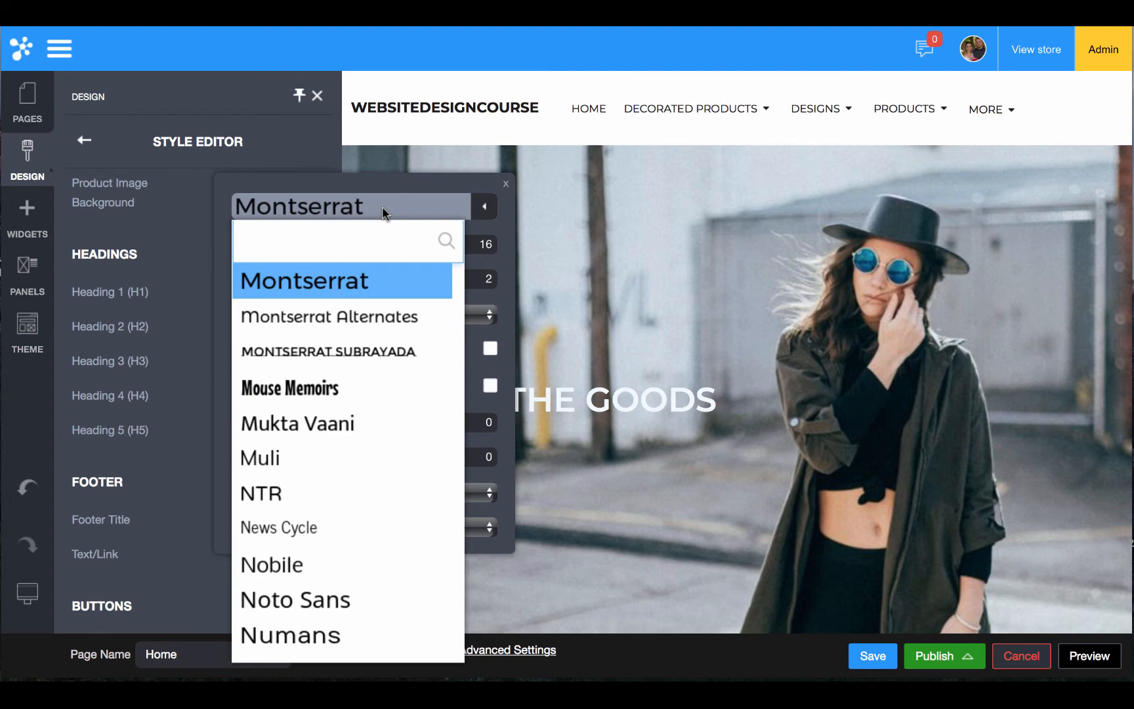
text(poppin)
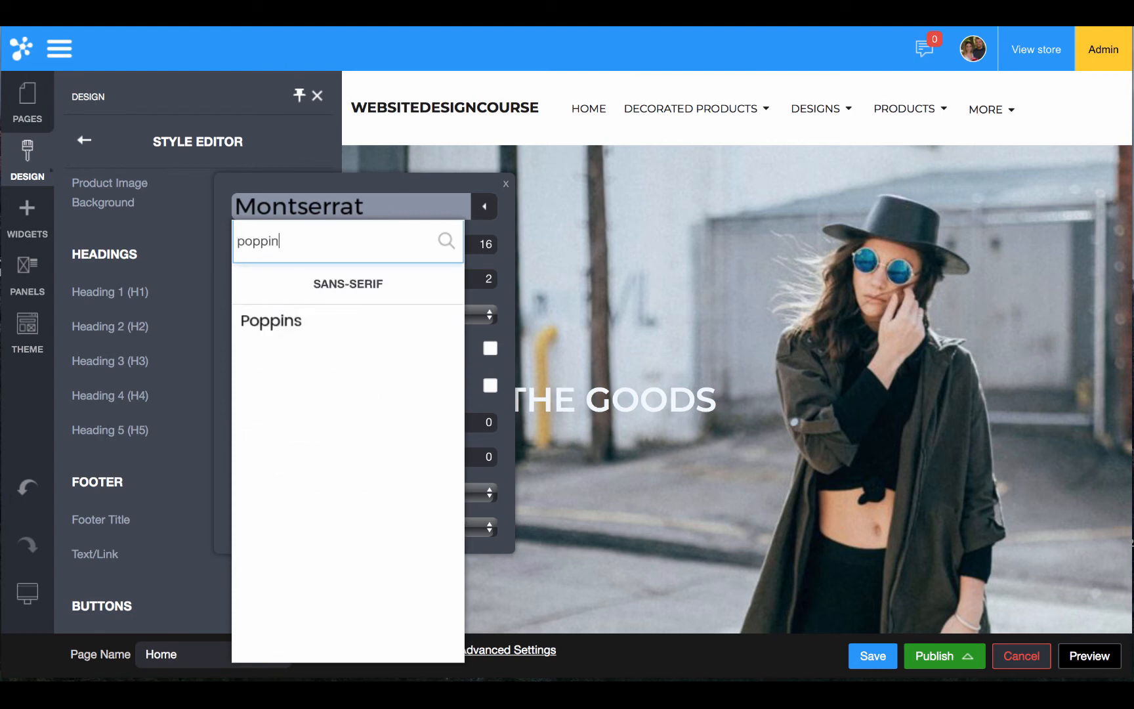
click(358, 328)
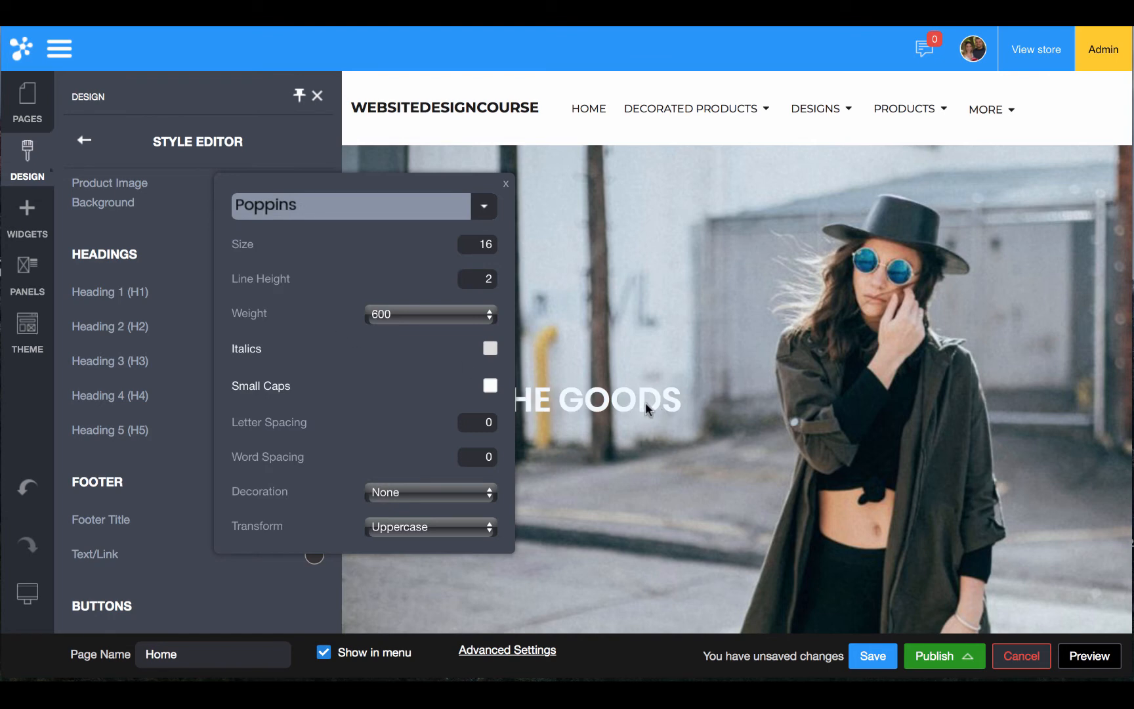
mouse_move(256, 245)
mouse_down()
mouse_move(276, 246)
mouse_move(266, 247)
mouse_up()
click(186, 278)
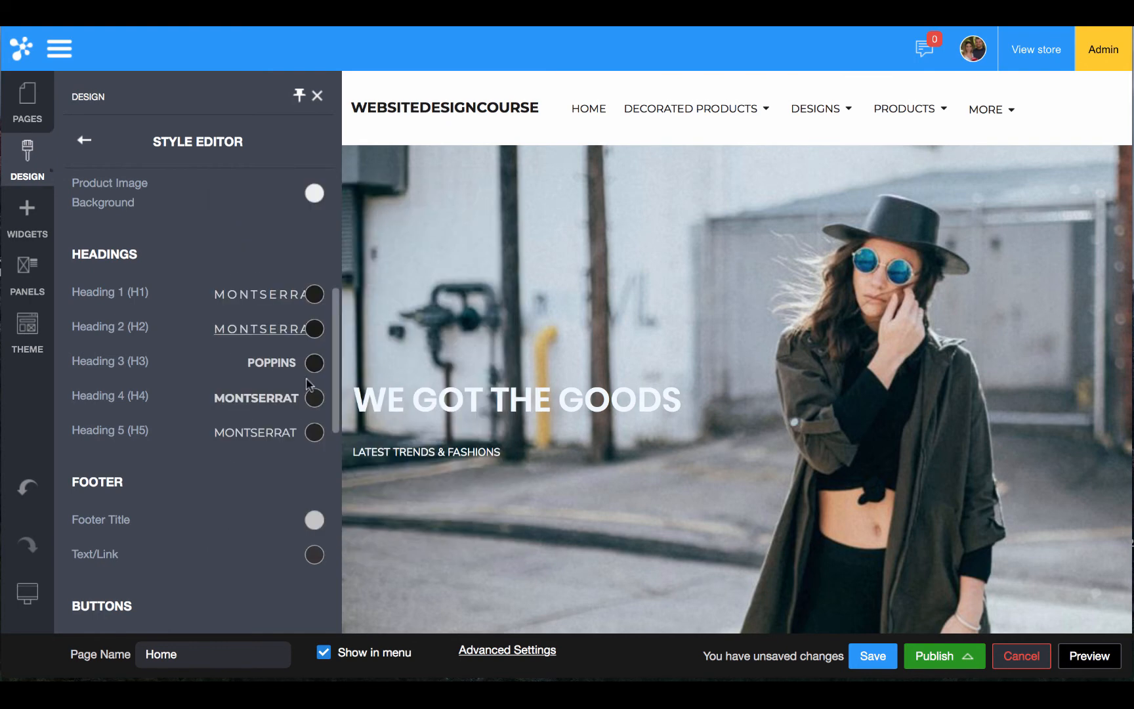
click(491, 408)
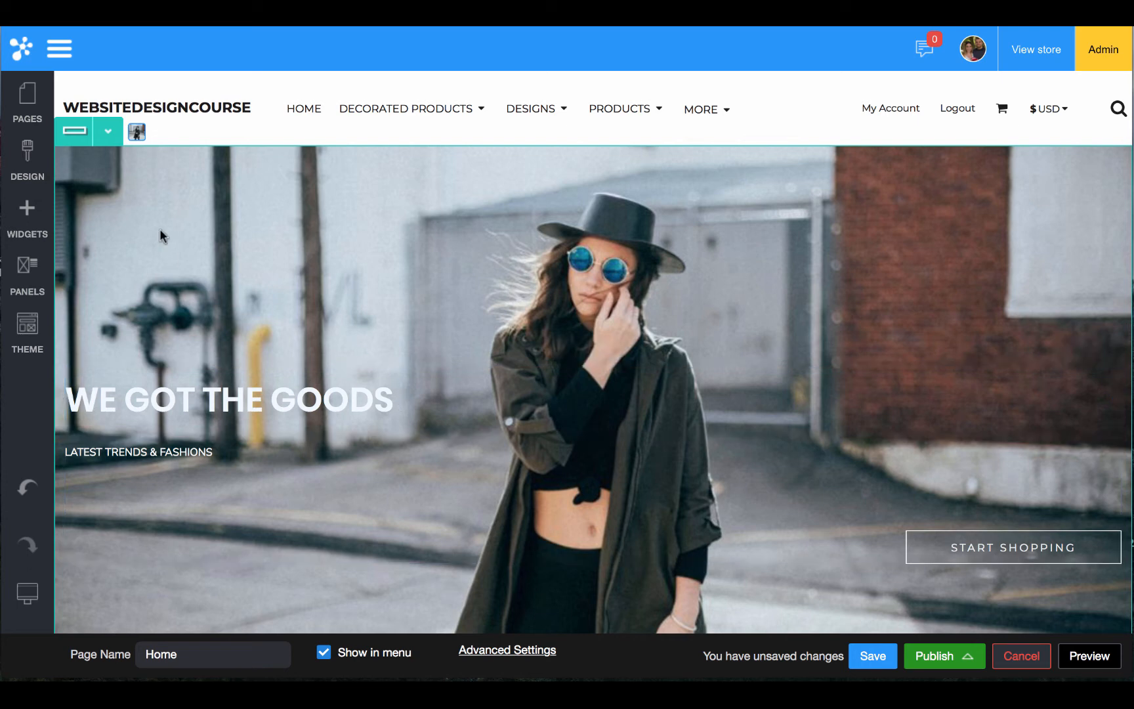
click(34, 178)
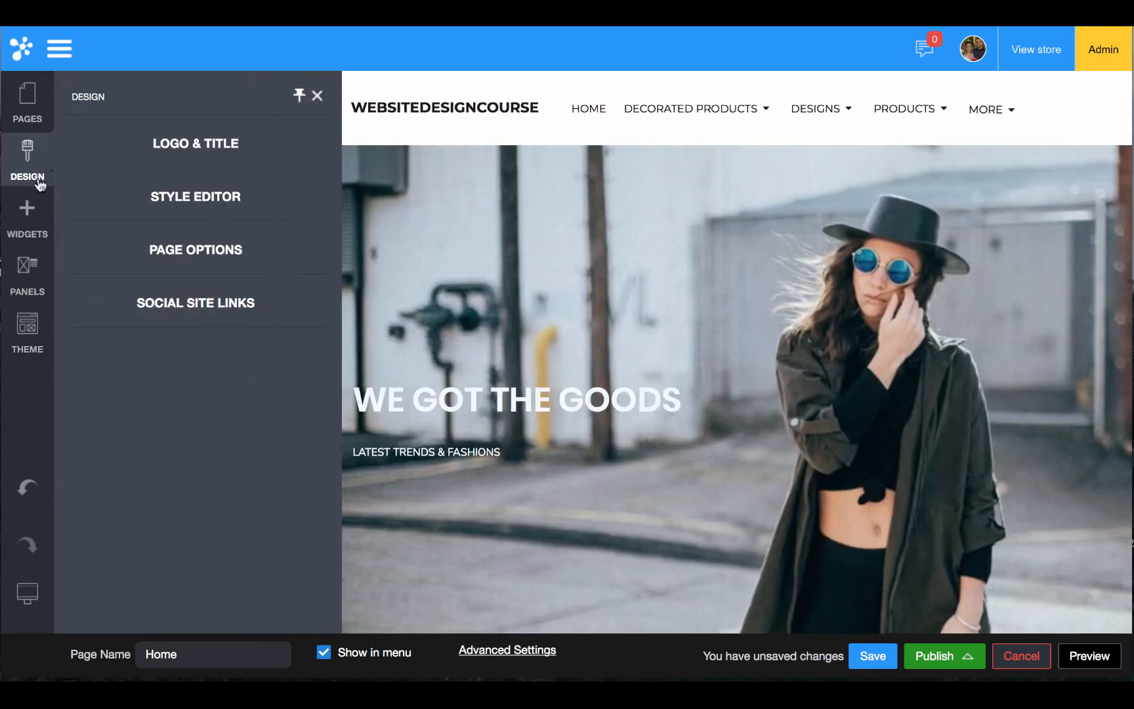
click(211, 216)
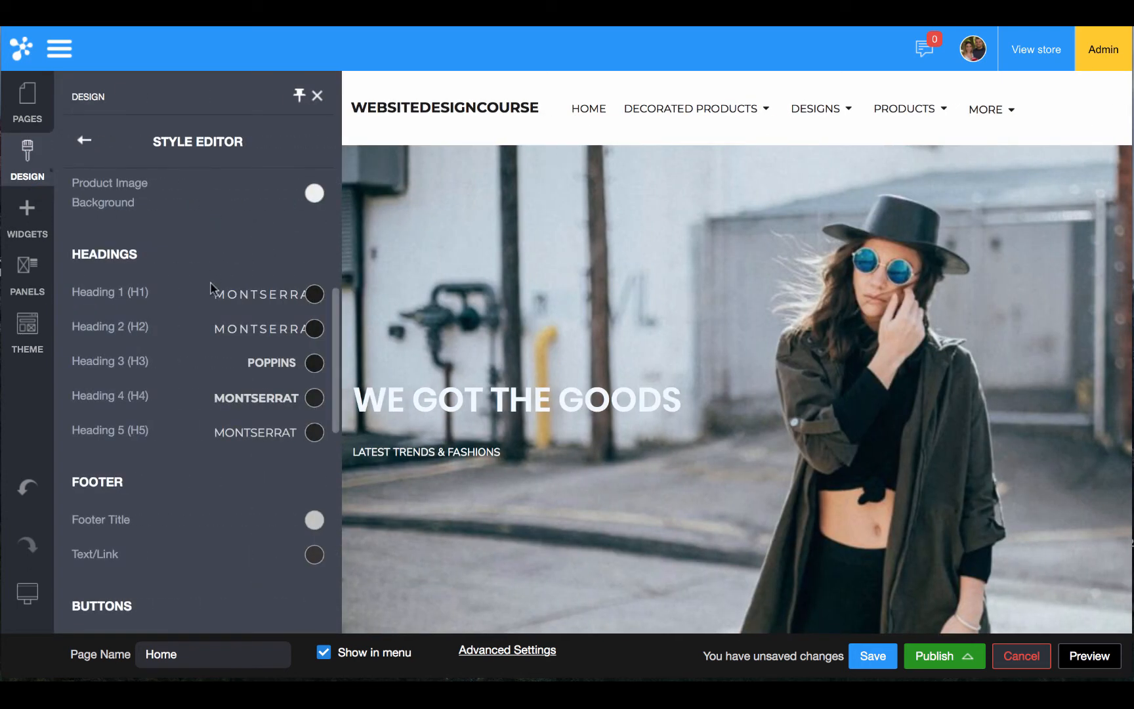
scroll(214, 289, down, 5)
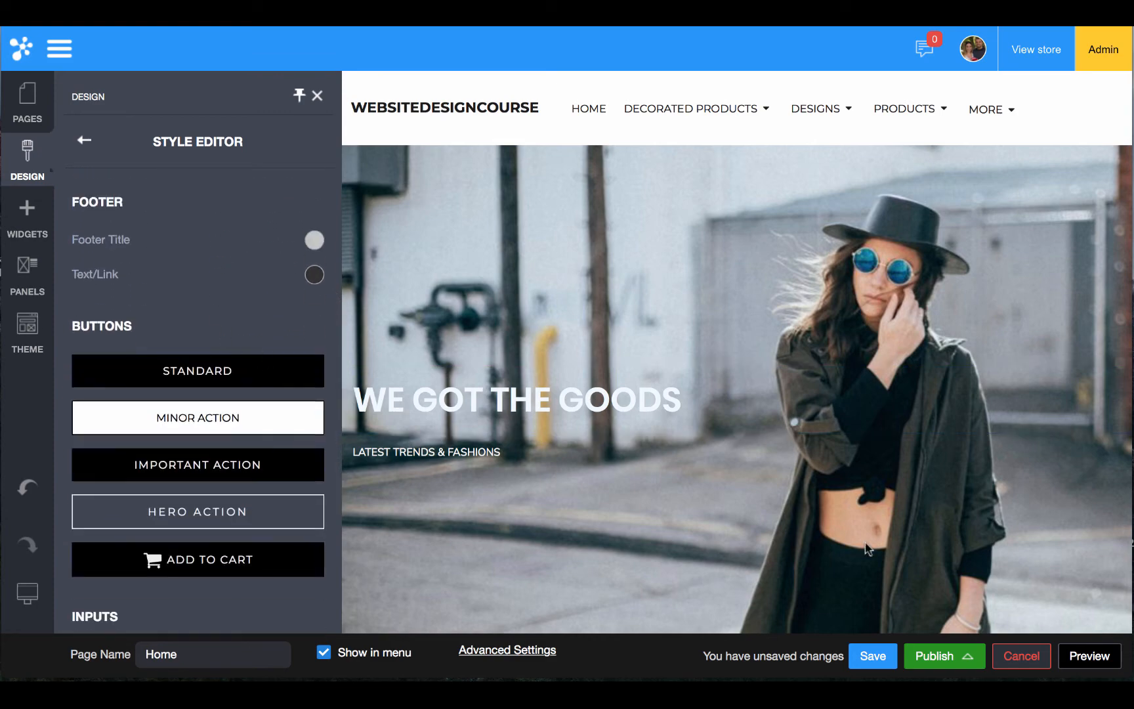
click(1108, 596)
Set the START SHOPPING button's alignment to Left in its layout properties
double_click(1019, 554)
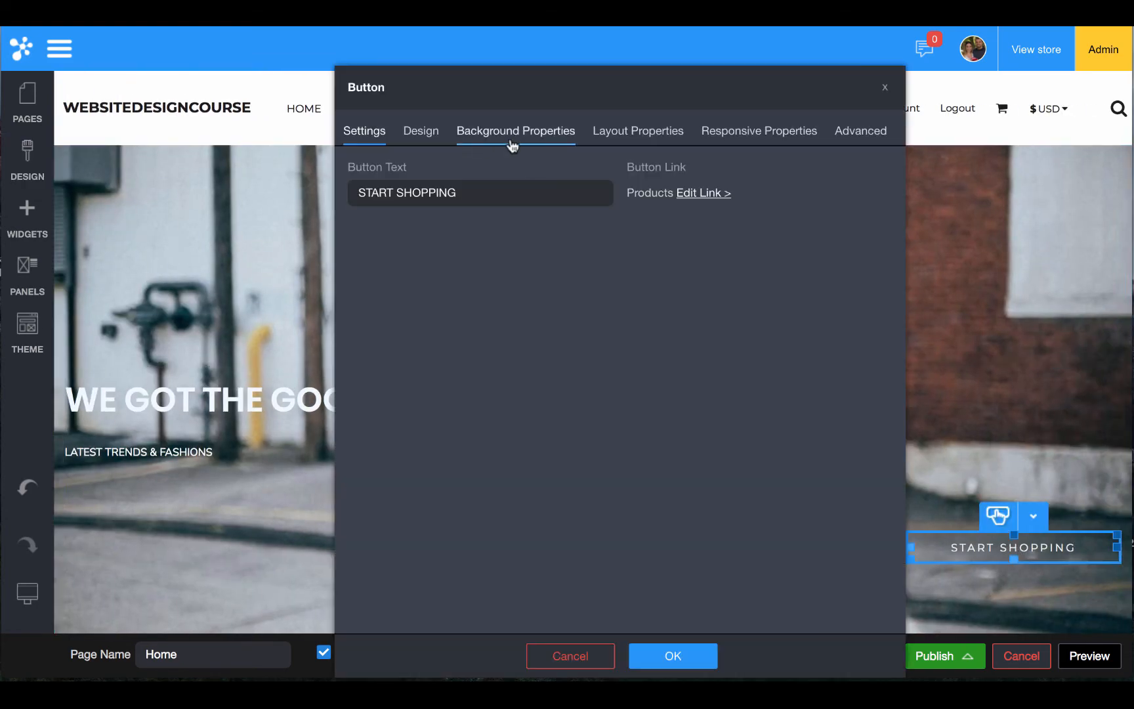
click(621, 135)
click(396, 238)
click(387, 288)
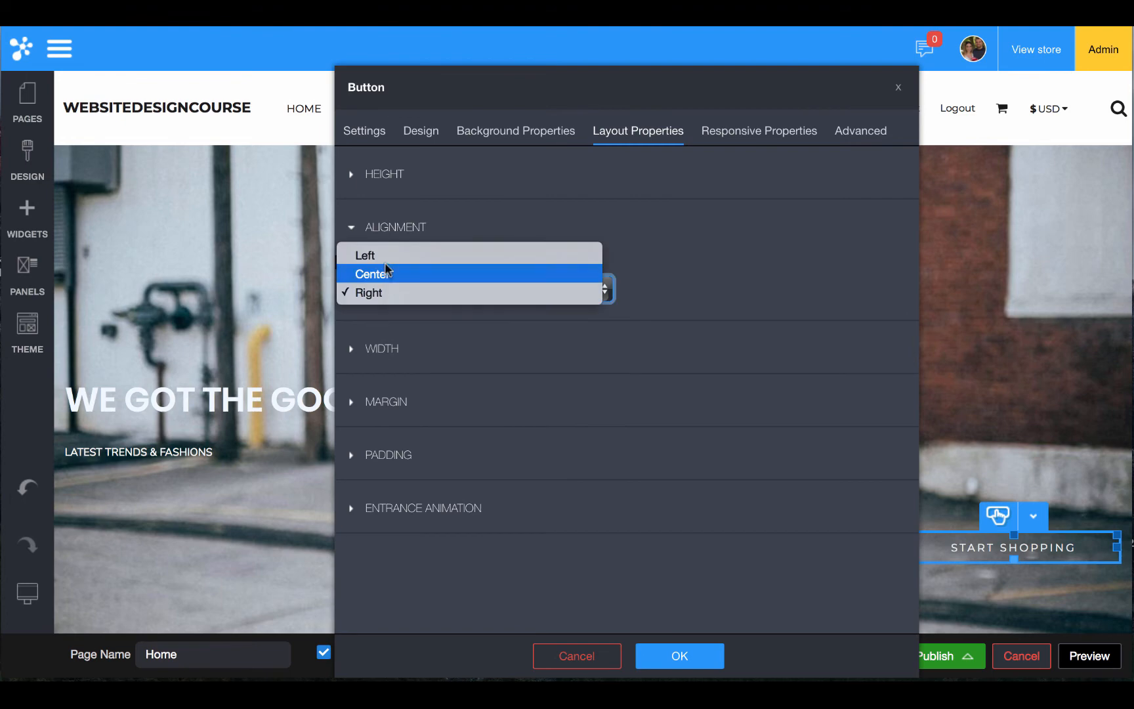
click(386, 256)
click(680, 656)
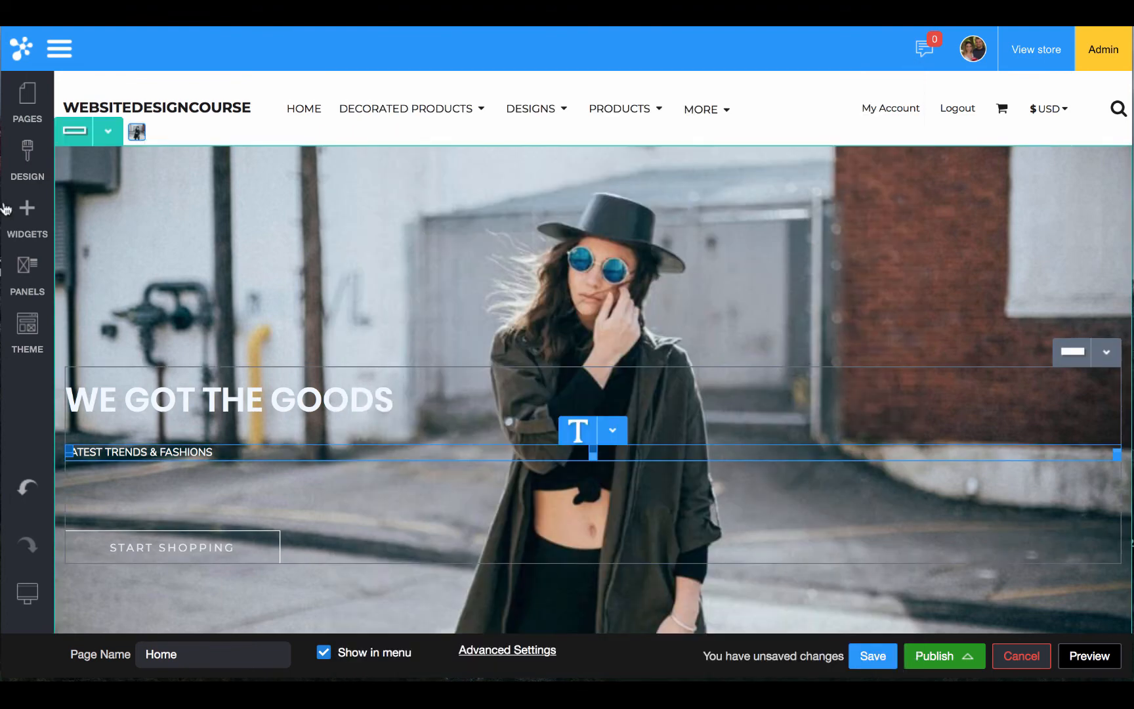
Try the Important Action, Minor Action and Add To Cart layouts on the START SHOPPING button, and set it to Standard
click(27, 229)
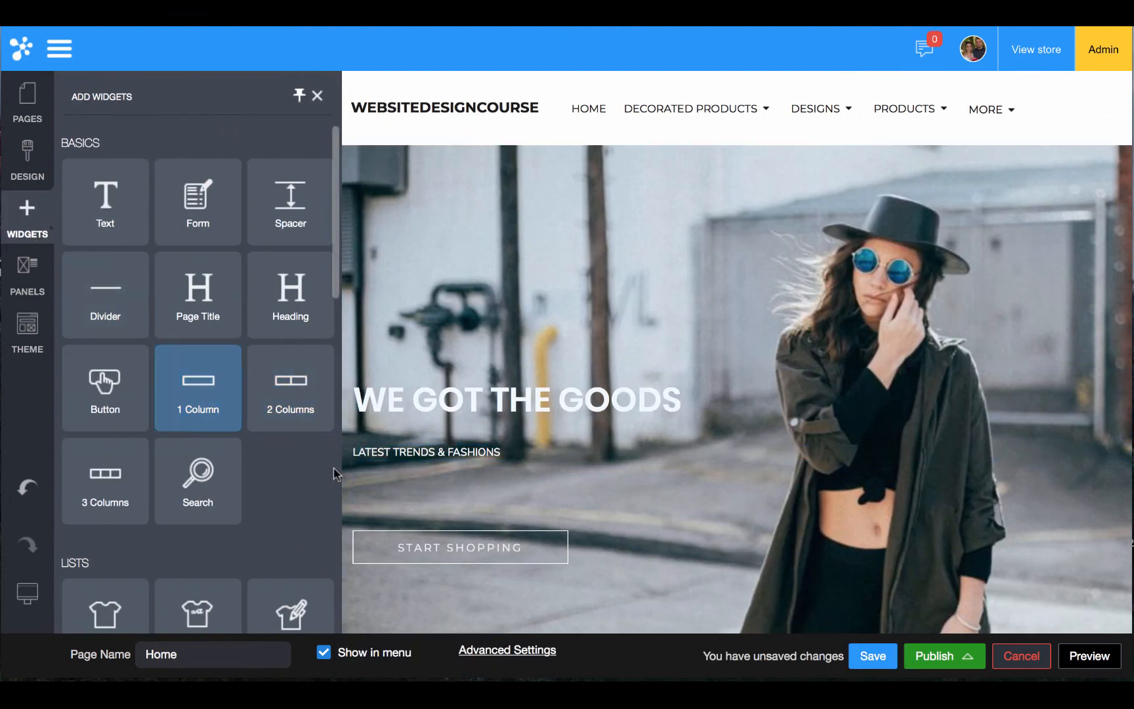
click(405, 552)
double_click(160, 536)
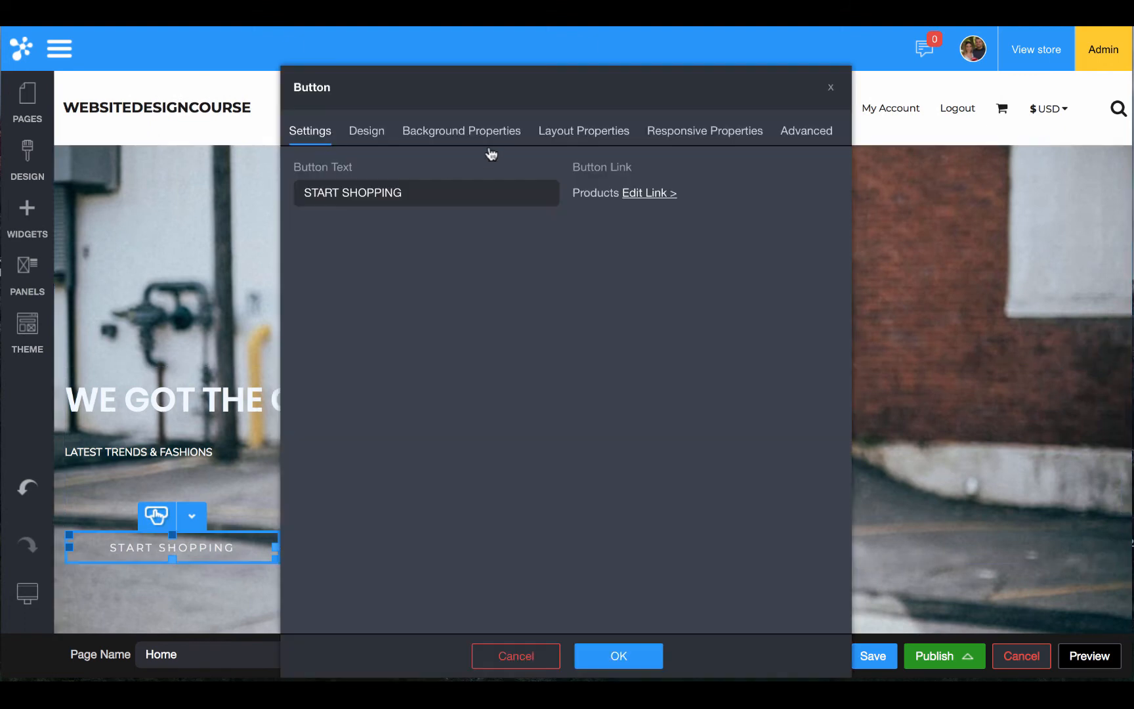
click(366, 131)
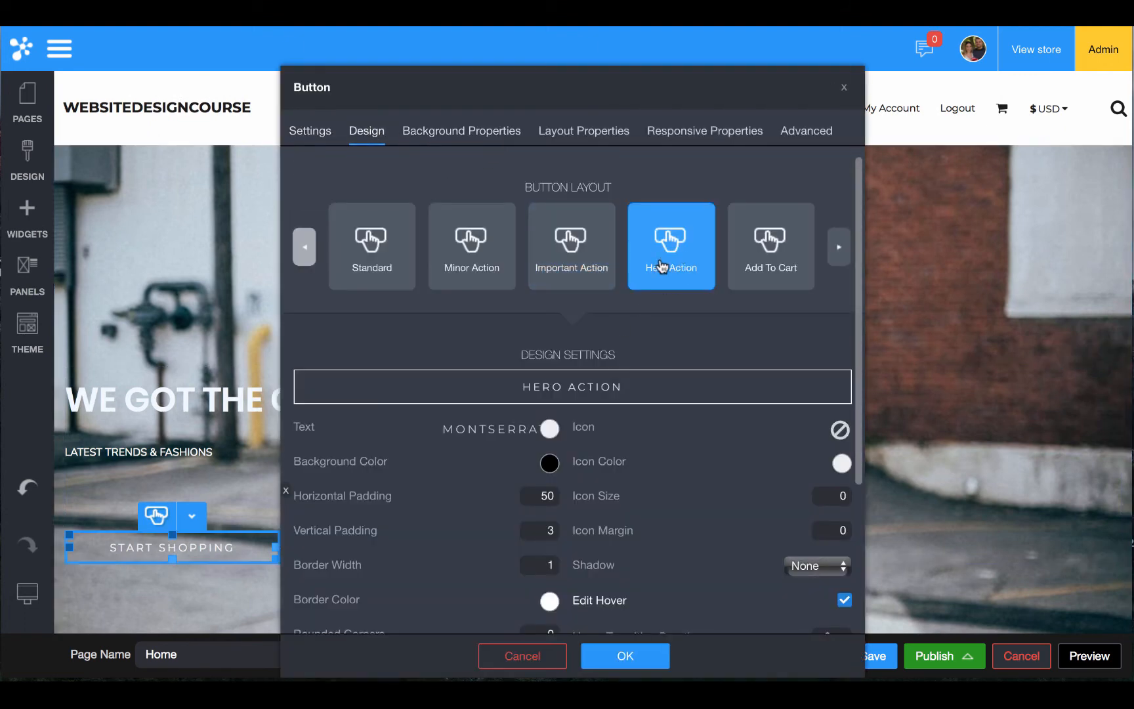
click(556, 255)
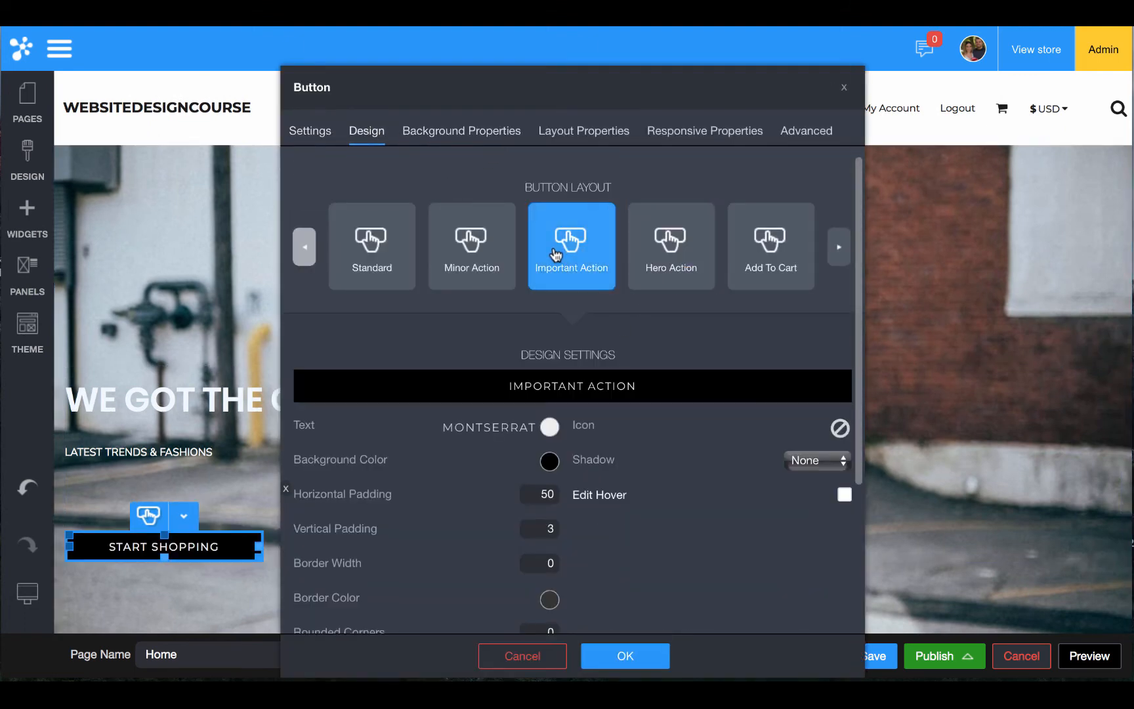
click(466, 255)
click(392, 255)
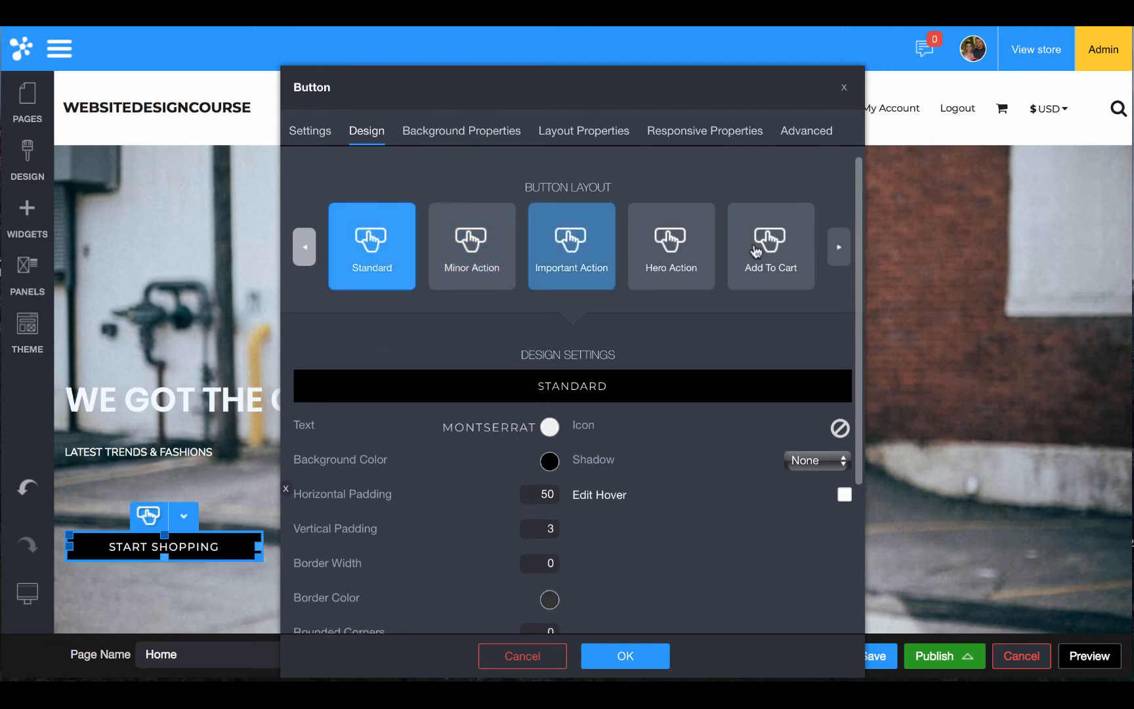
click(793, 245)
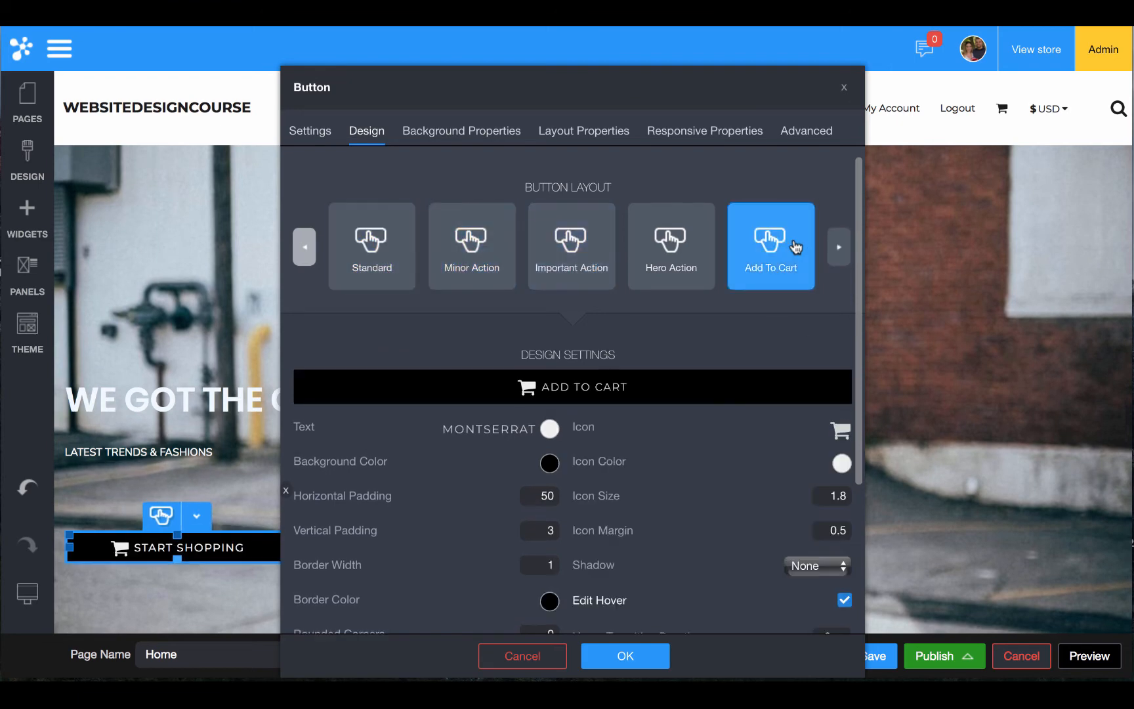
click(375, 247)
click(167, 290)
Set the Standard button style's background color to Red in the Style Editor
click(12, 234)
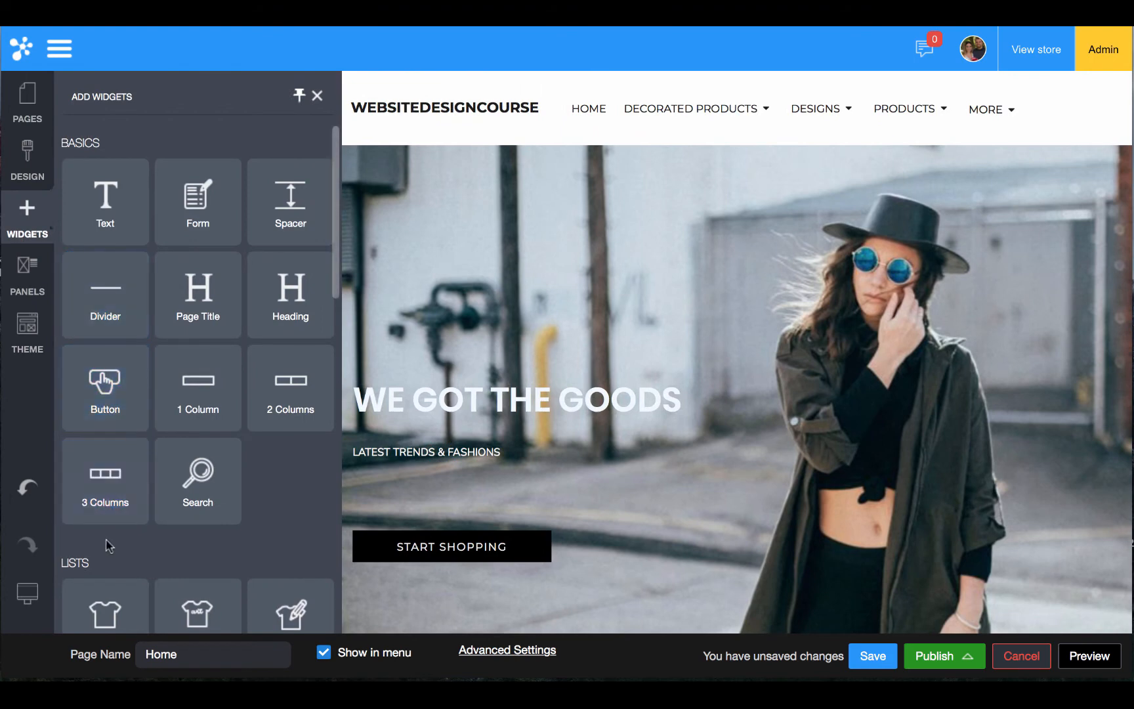
click(31, 169)
click(174, 195)
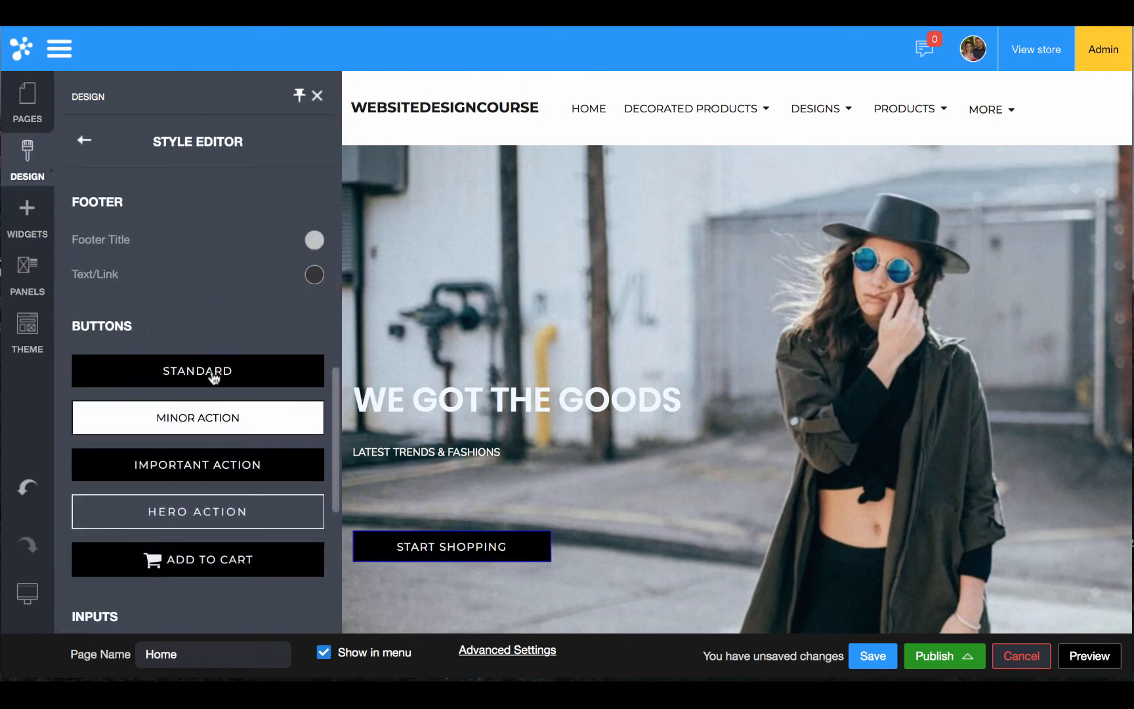
click(210, 371)
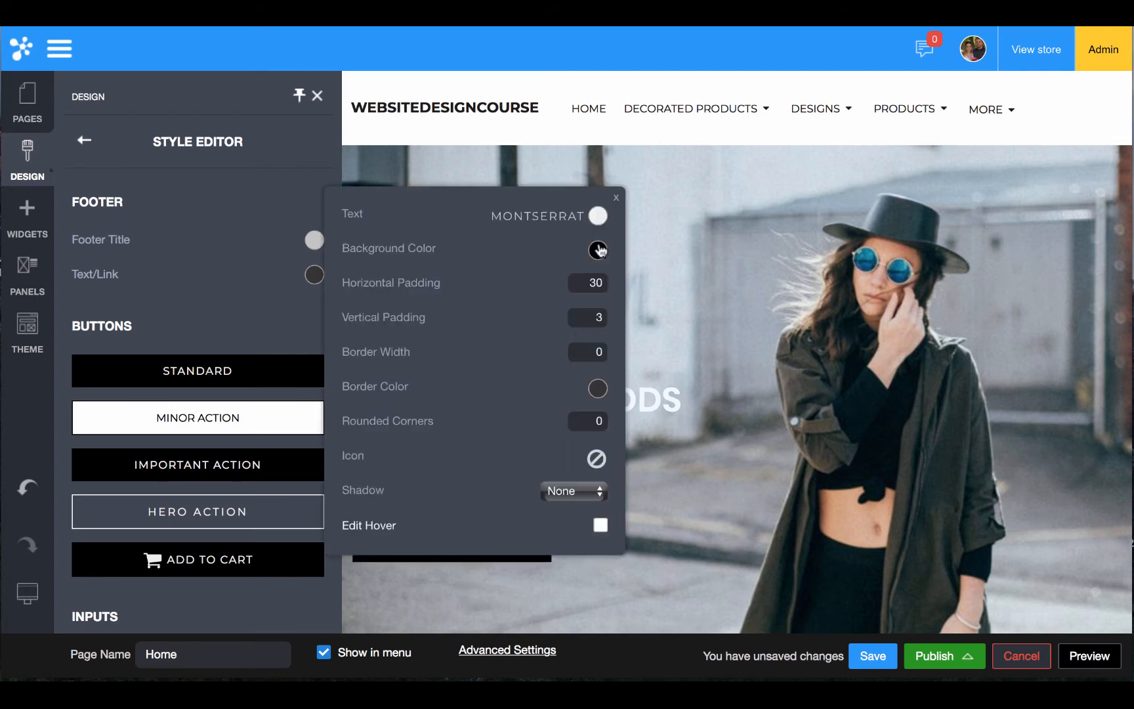
click(597, 250)
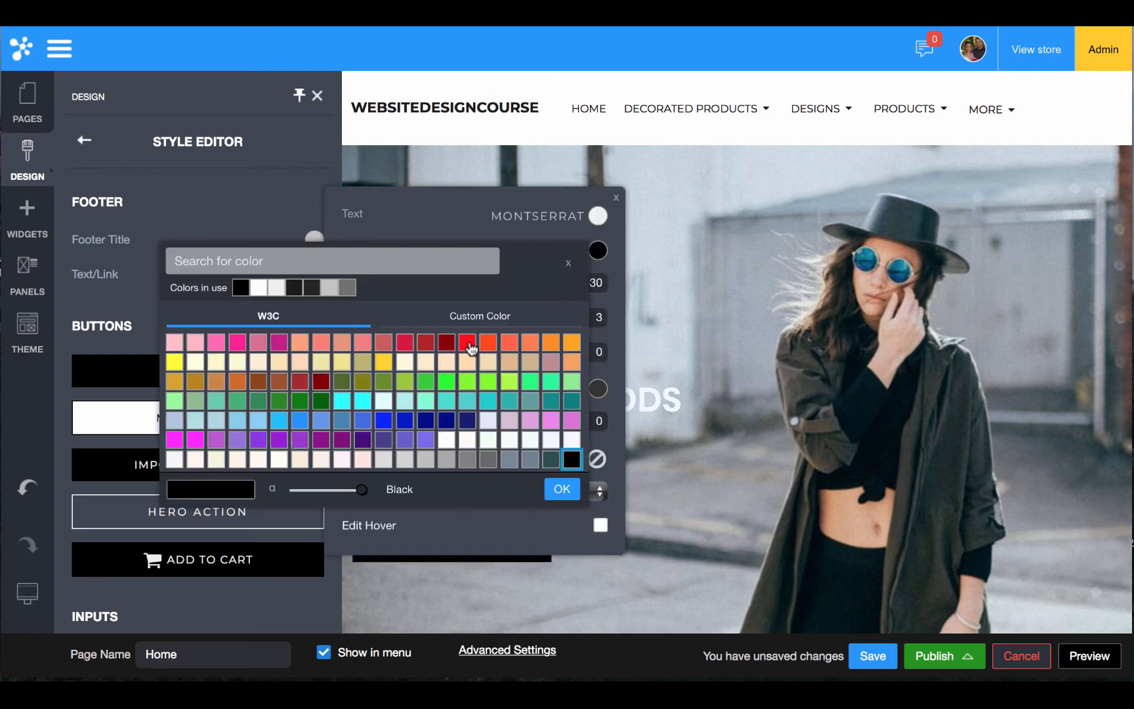
click(467, 342)
click(560, 490)
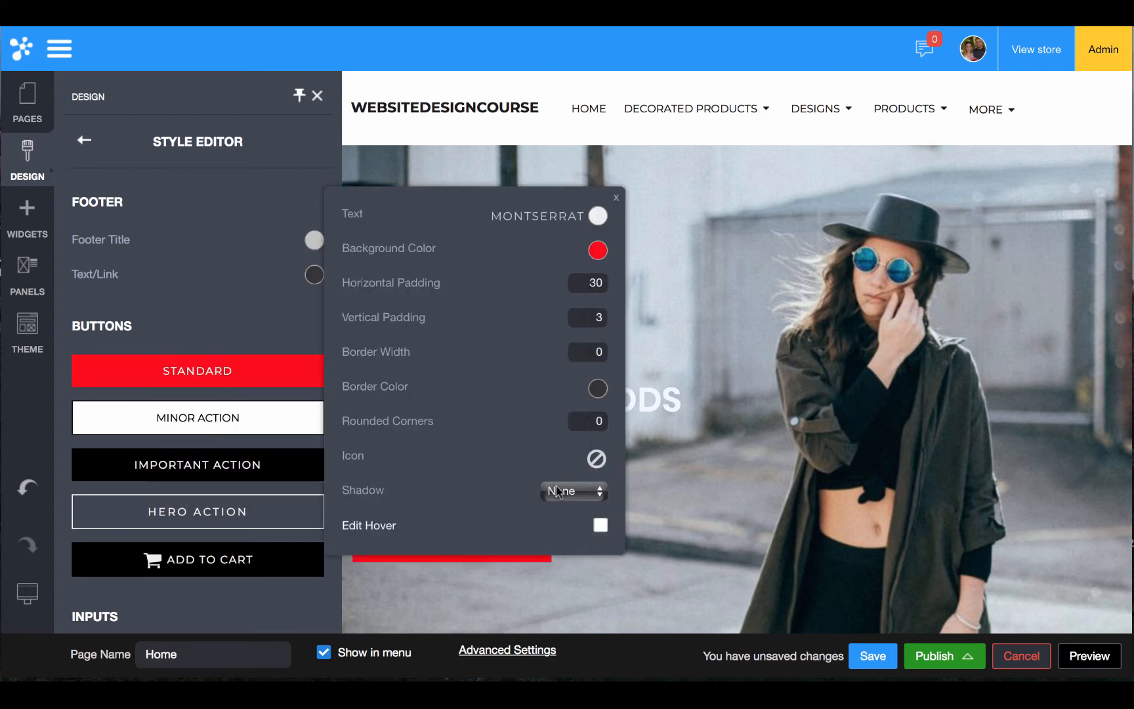
Enable hover editing for the Standard button style and set its hover background color to black
click(600, 525)
click(597, 633)
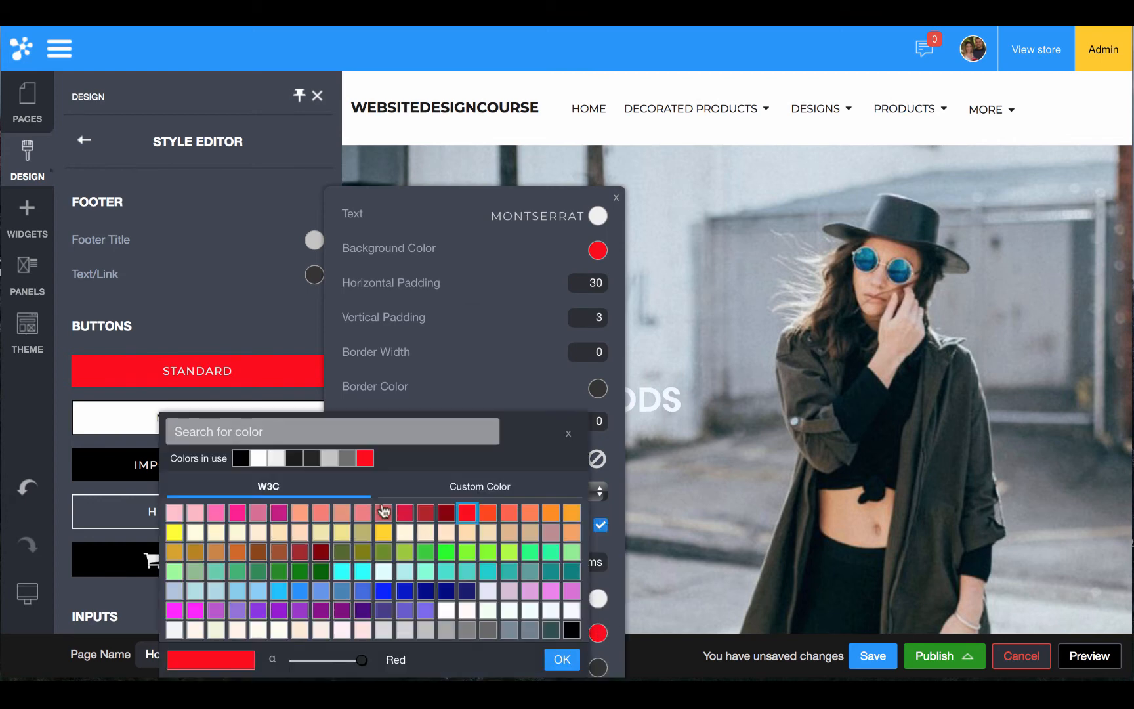
click(241, 338)
click(241, 338)
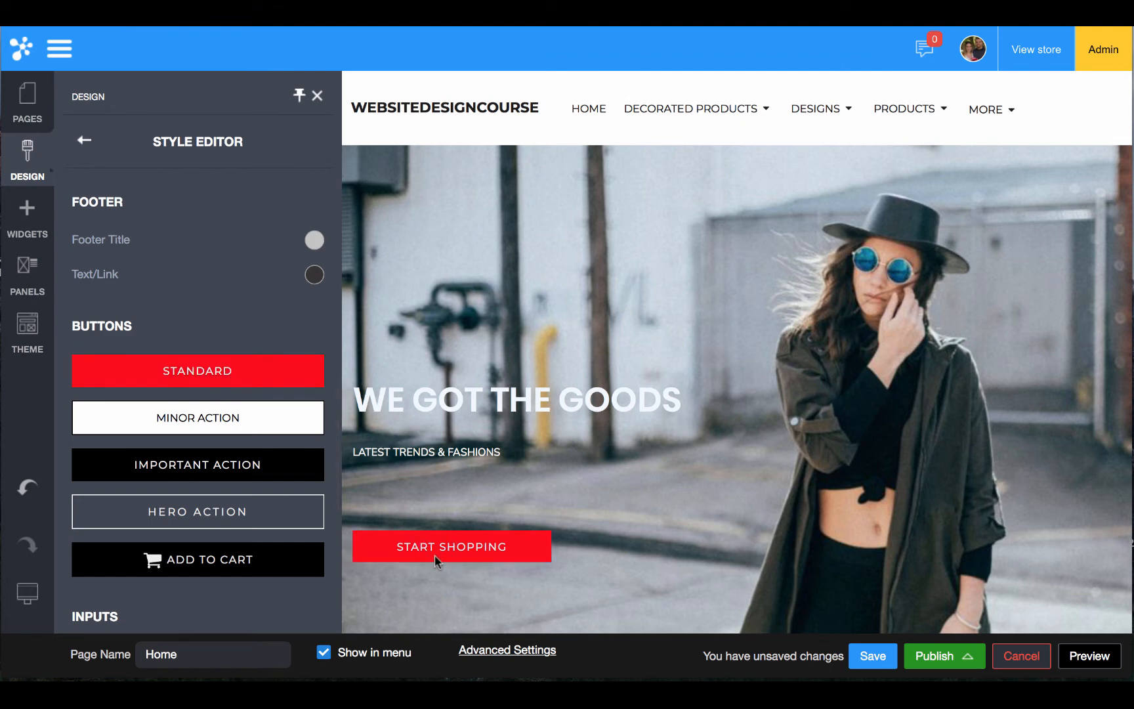
Examine the body, heading, footer, button, input and designer styles in the Style Editor
scroll(154, 197, up, 10)
scroll(154, 197, up, 1)
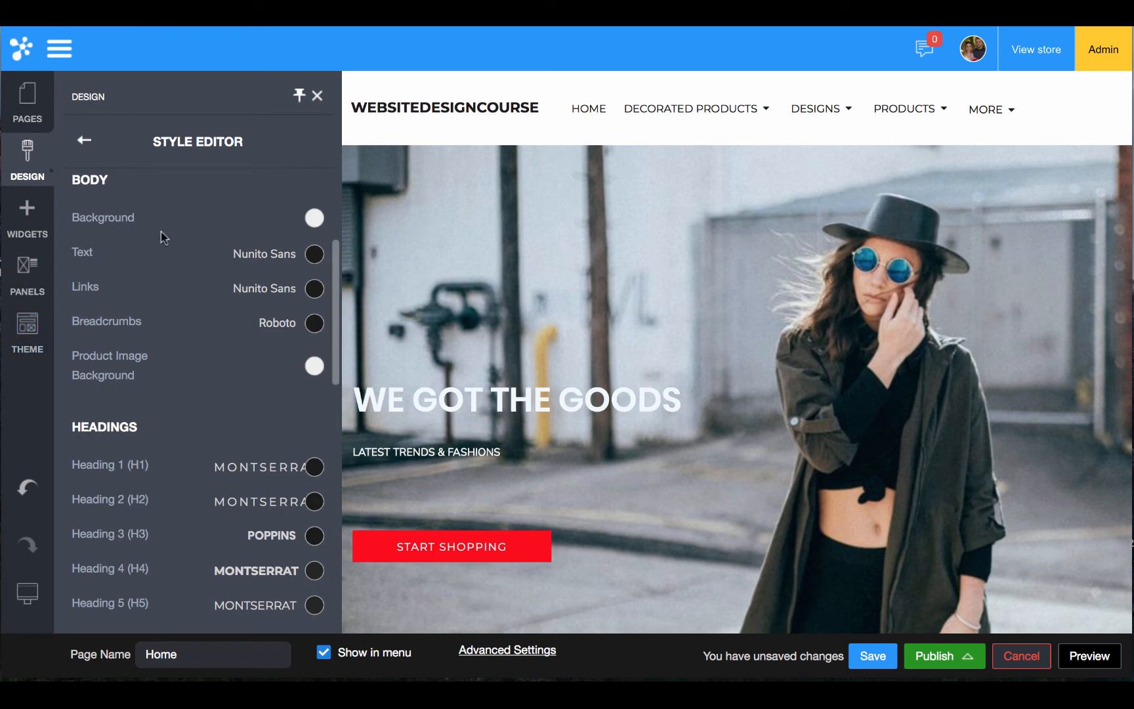
scroll(132, 286, up, 5)
scroll(133, 287, down, 7)
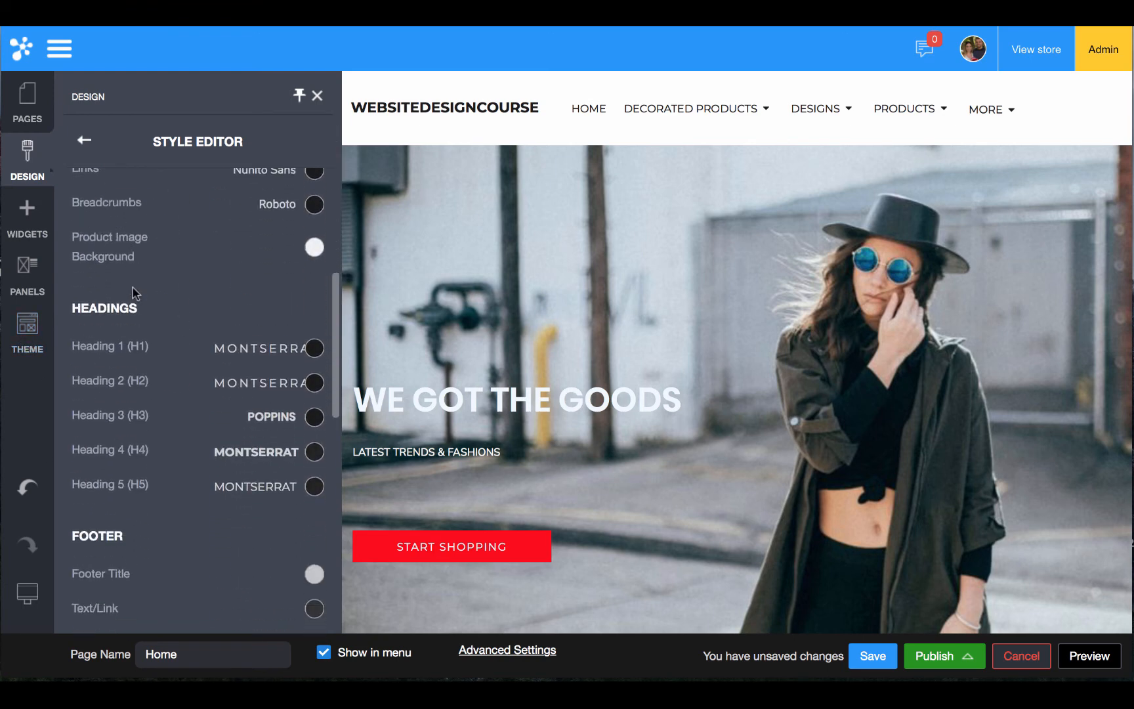
scroll(133, 287, down, 8)
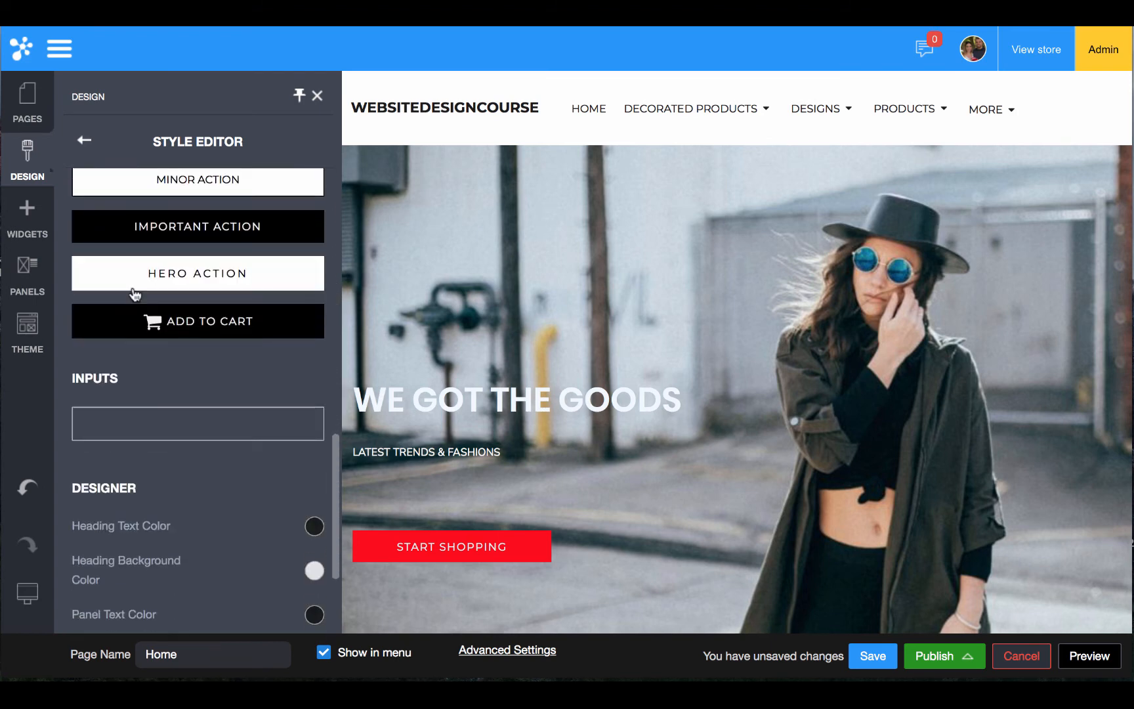
scroll(134, 294, up, 3)
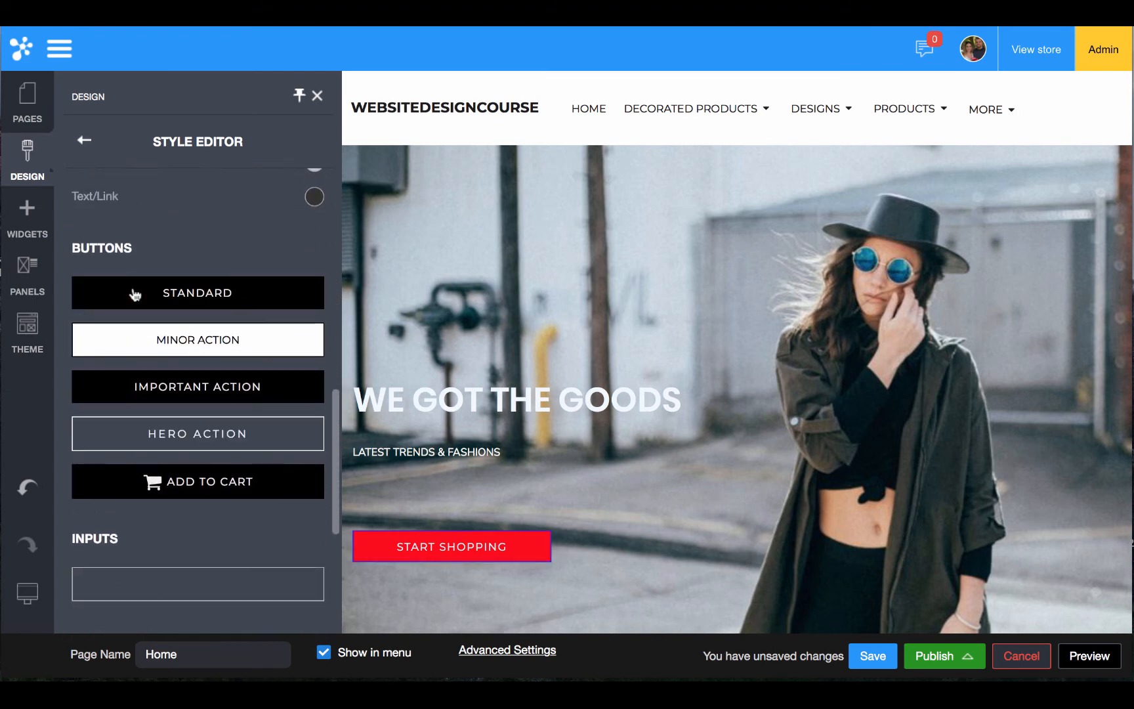
scroll(134, 293, up, 3)
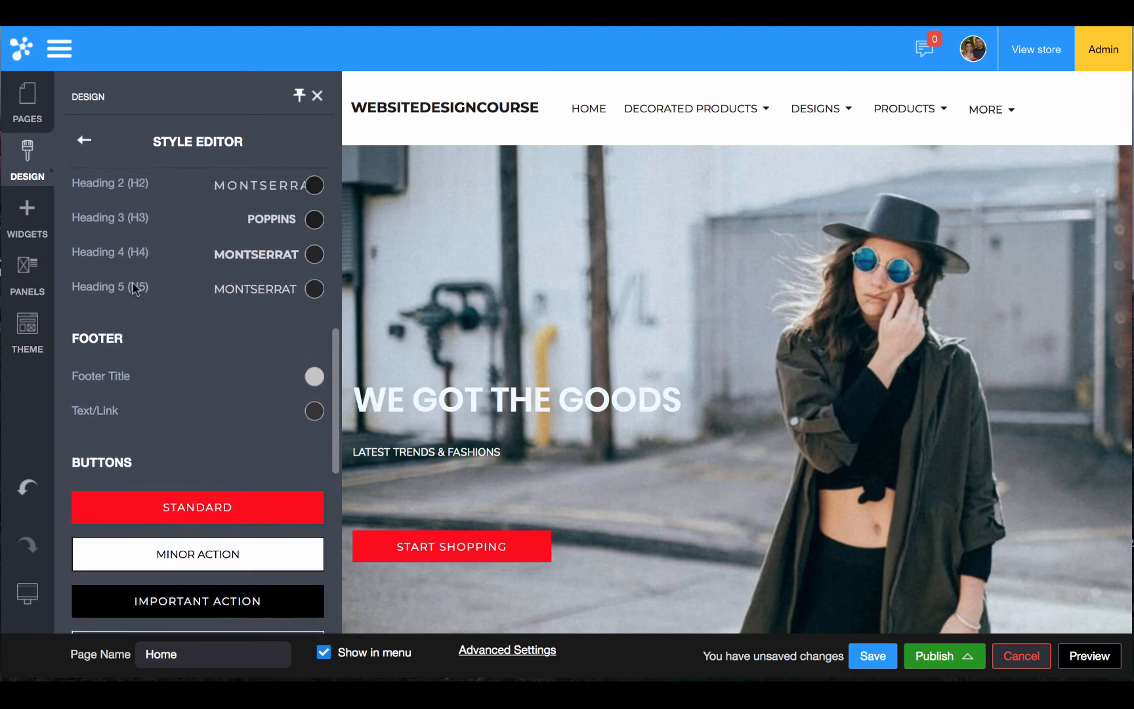
scroll(134, 289, up, 2)
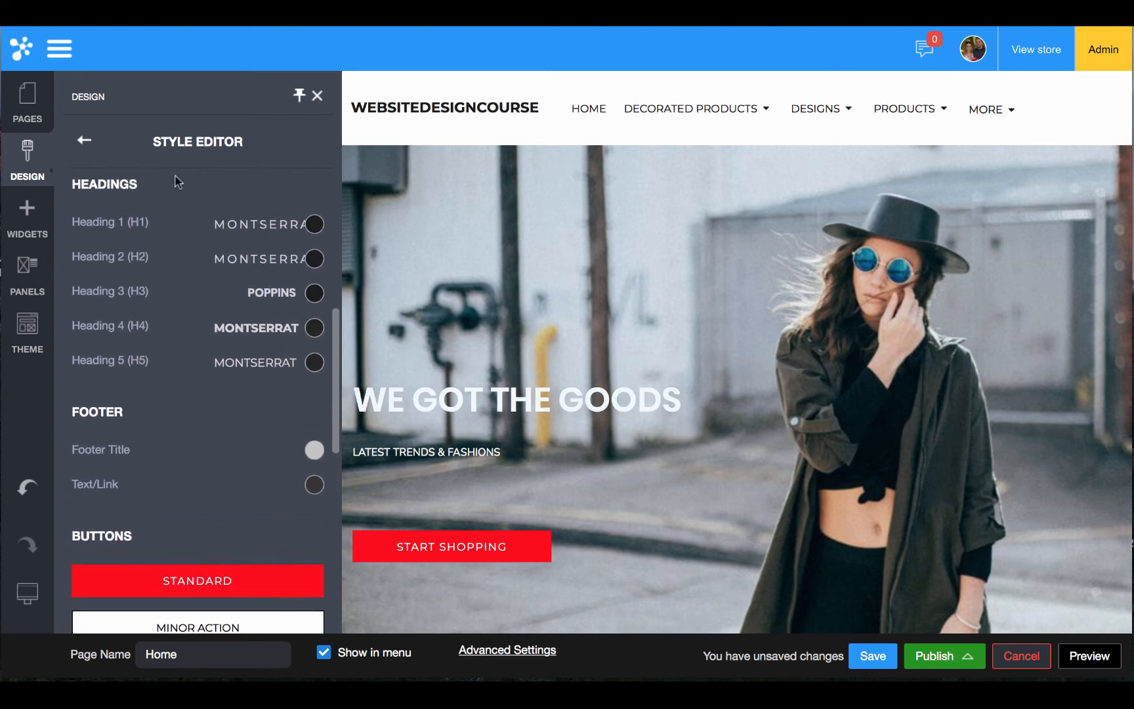
scroll(176, 183, up, 1)
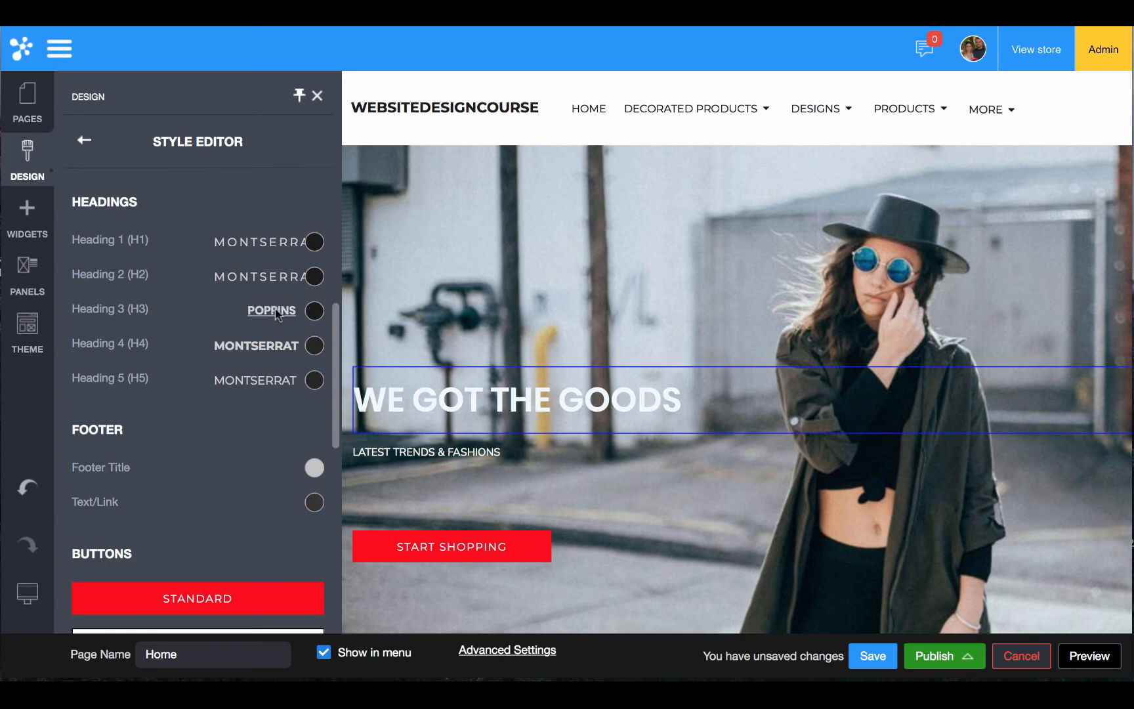
Change the Heading 1 (H1) font to Poppins
click(275, 248)
click(373, 82)
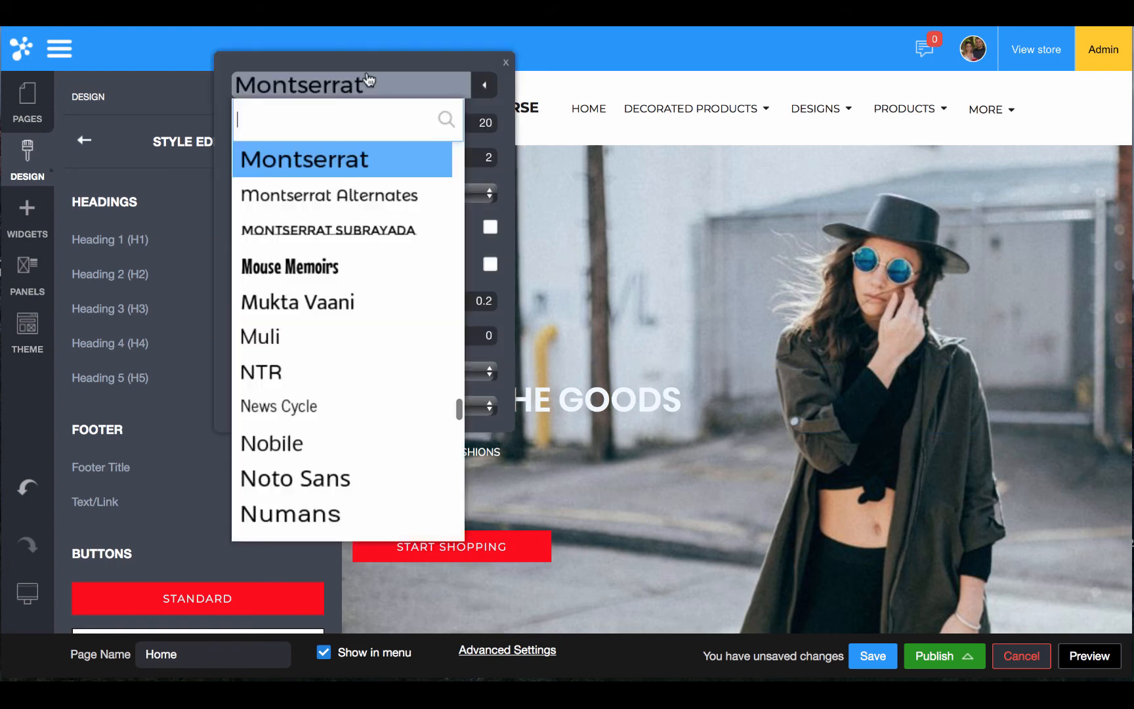
text(pop)
click(347, 200)
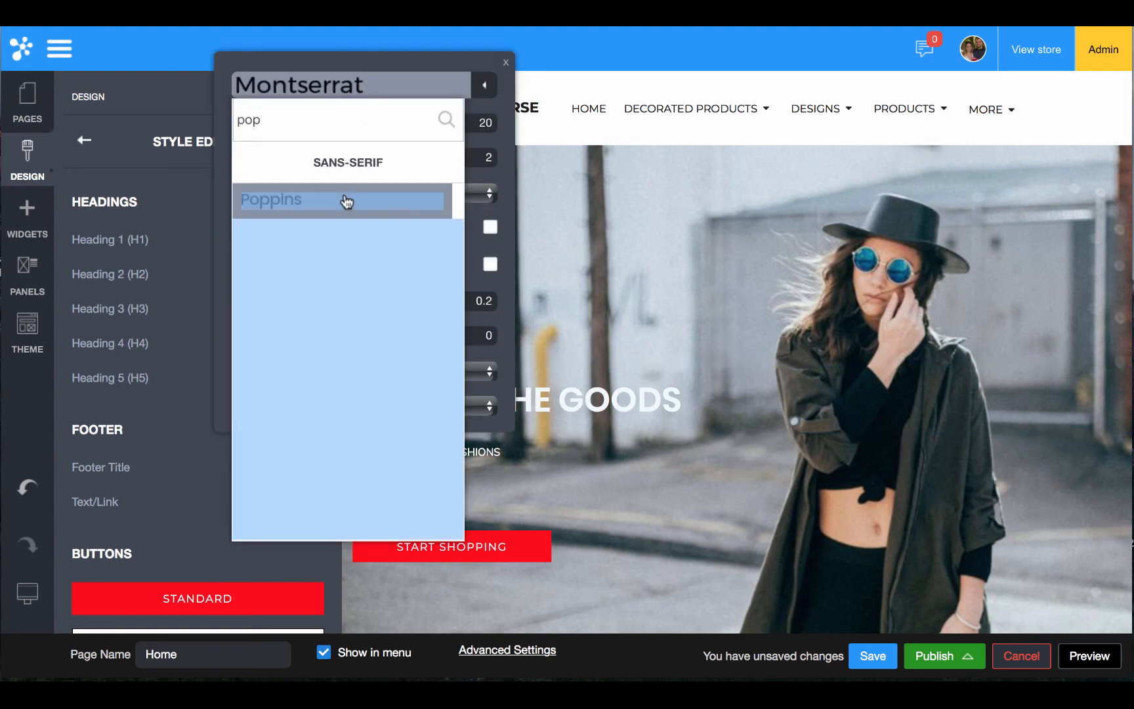
click(146, 224)
Change the Heading 2 (H2) font to Poppins
click(260, 276)
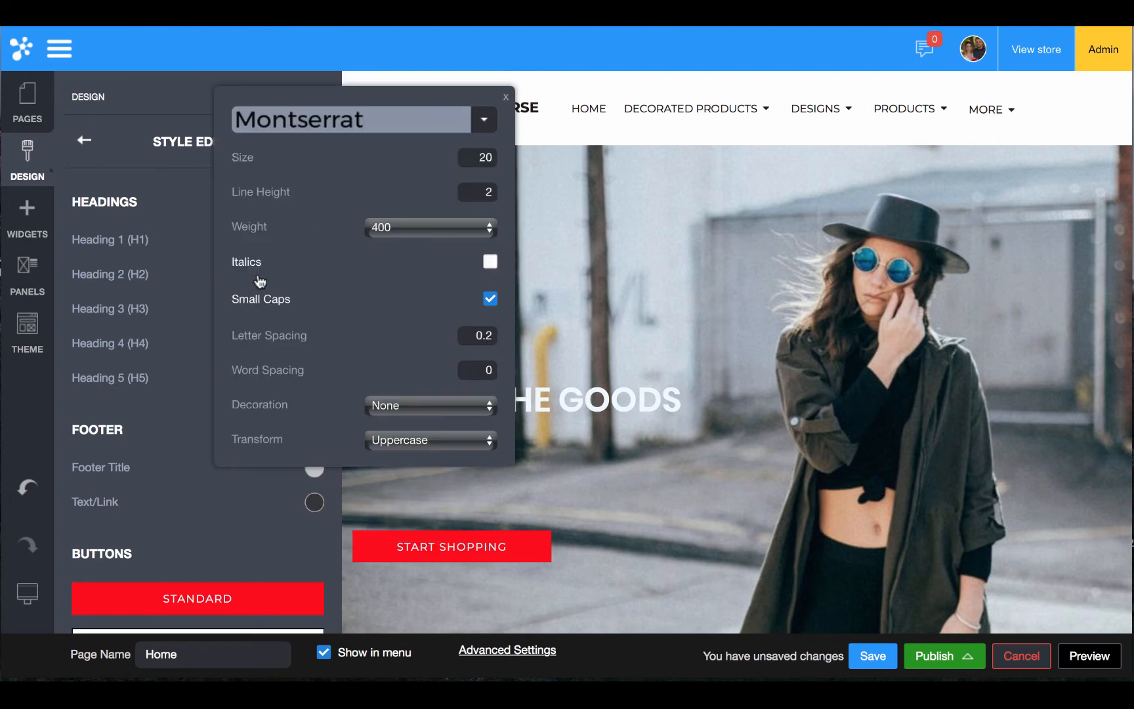
click(314, 131)
text(pop)
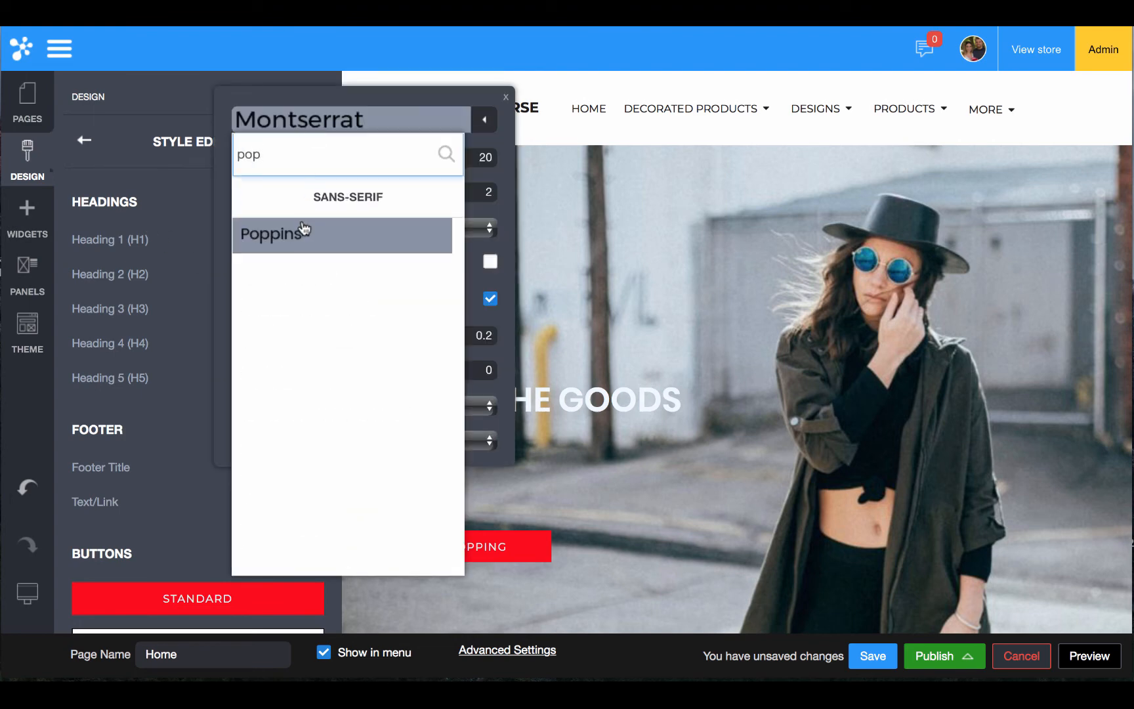
click(294, 247)
click(171, 335)
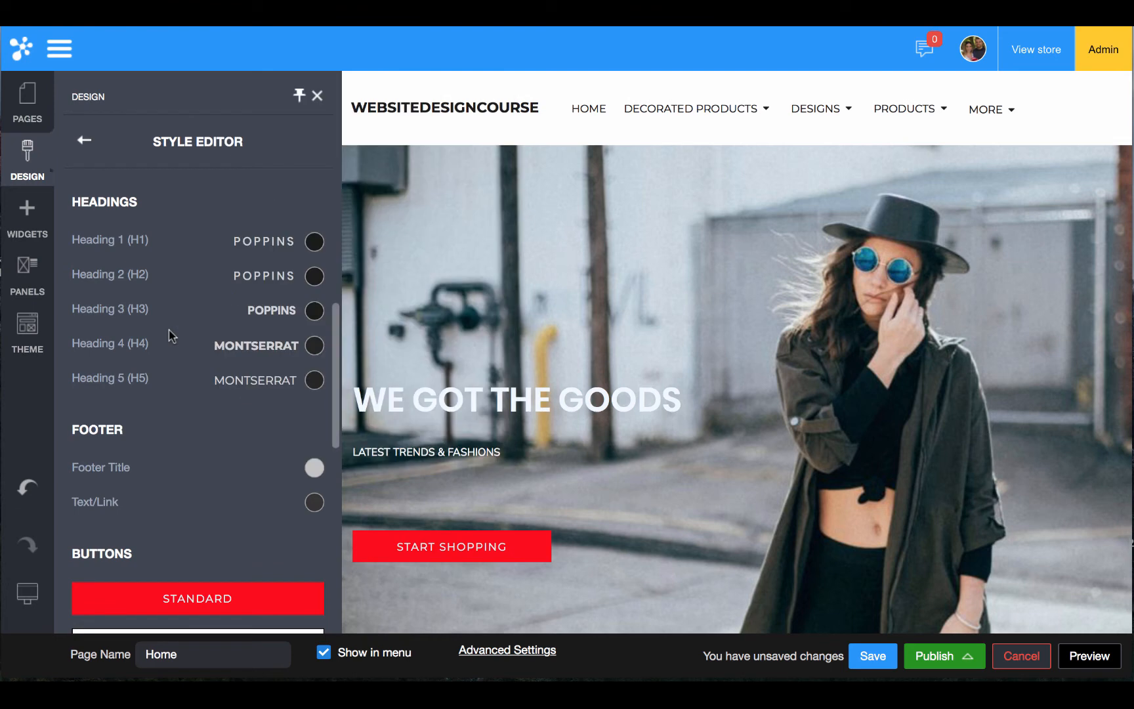
Hide the header's currency selector in the page options and look through the remaining page and body options
click(81, 146)
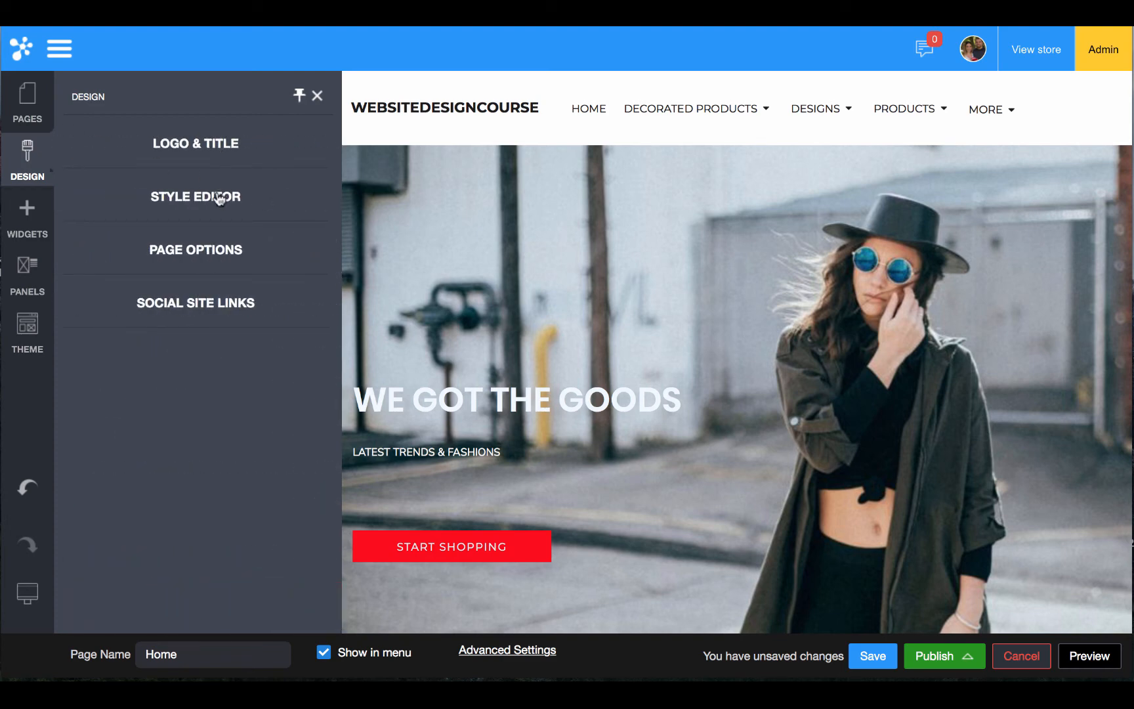
click(165, 256)
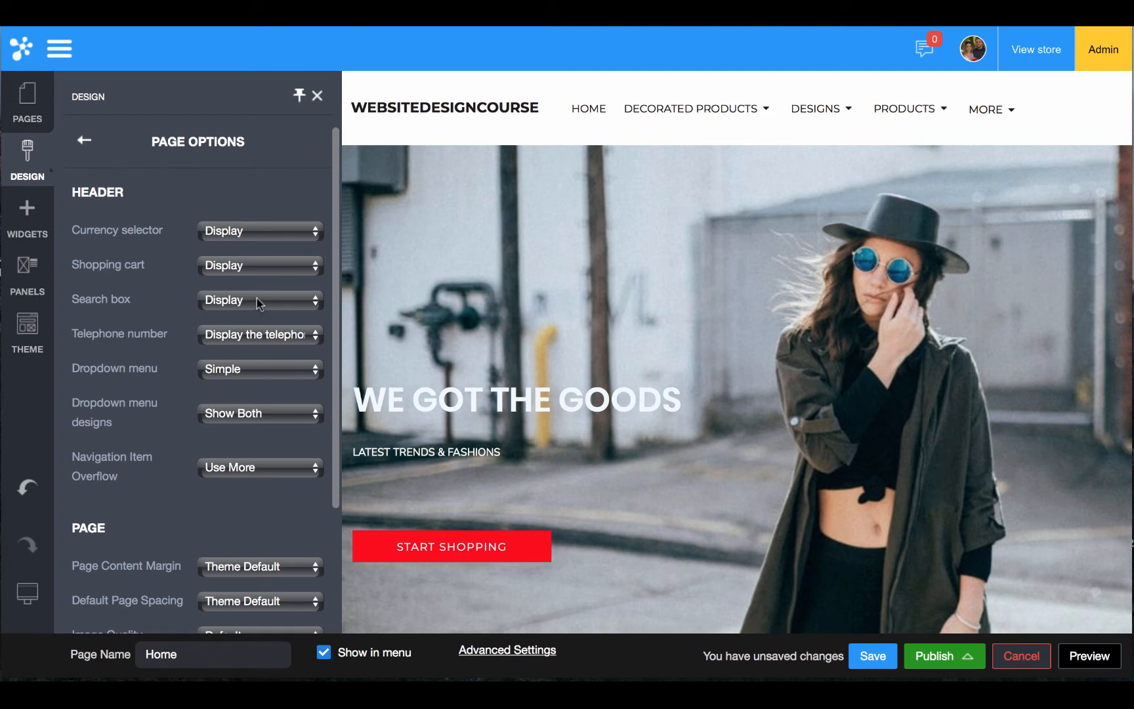
click(231, 241)
click(230, 252)
scroll(233, 341, down, 5)
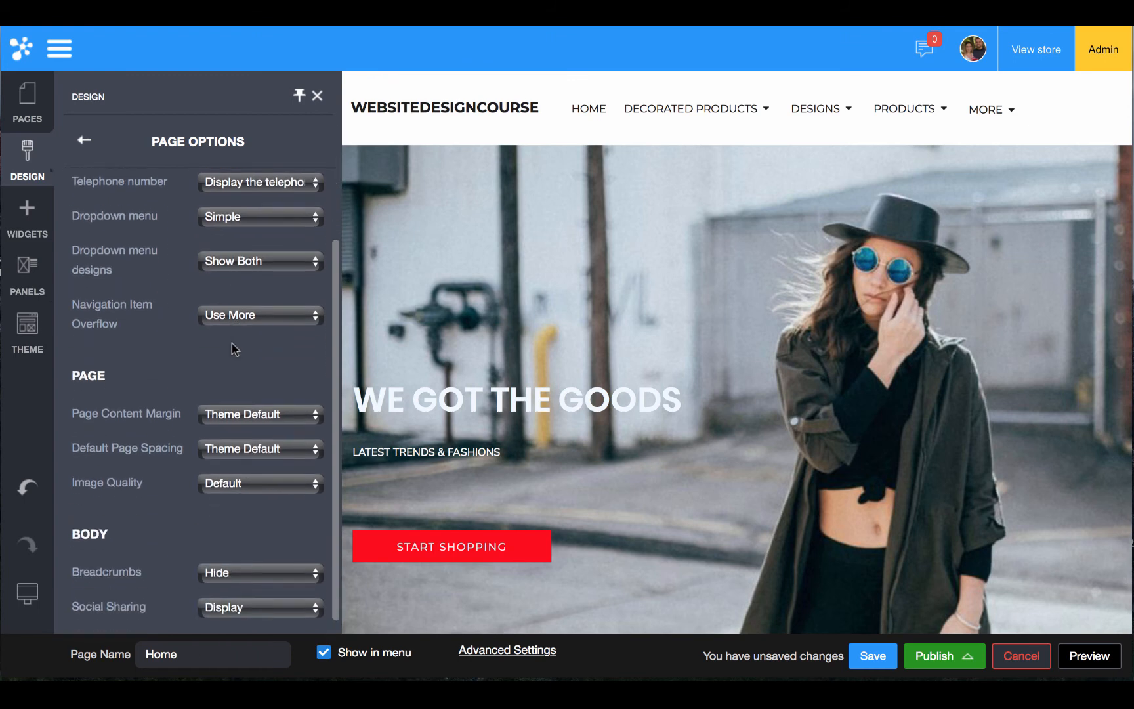
click(88, 140)
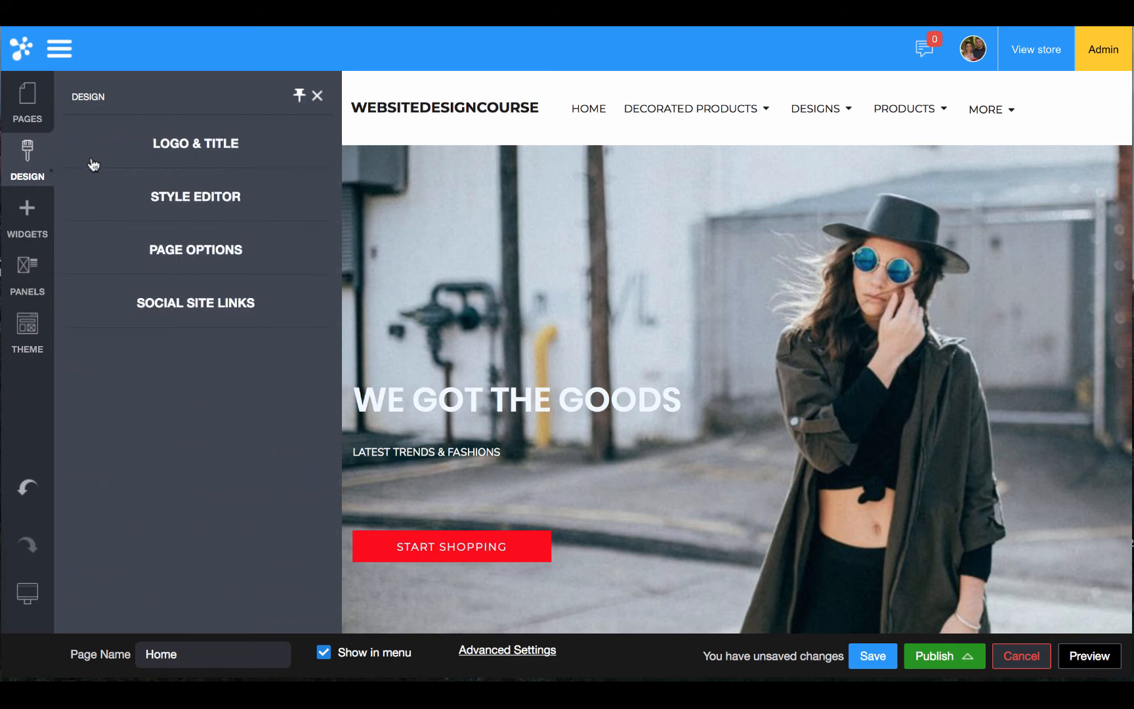
View the social site link settings and return to the full page view
click(151, 304)
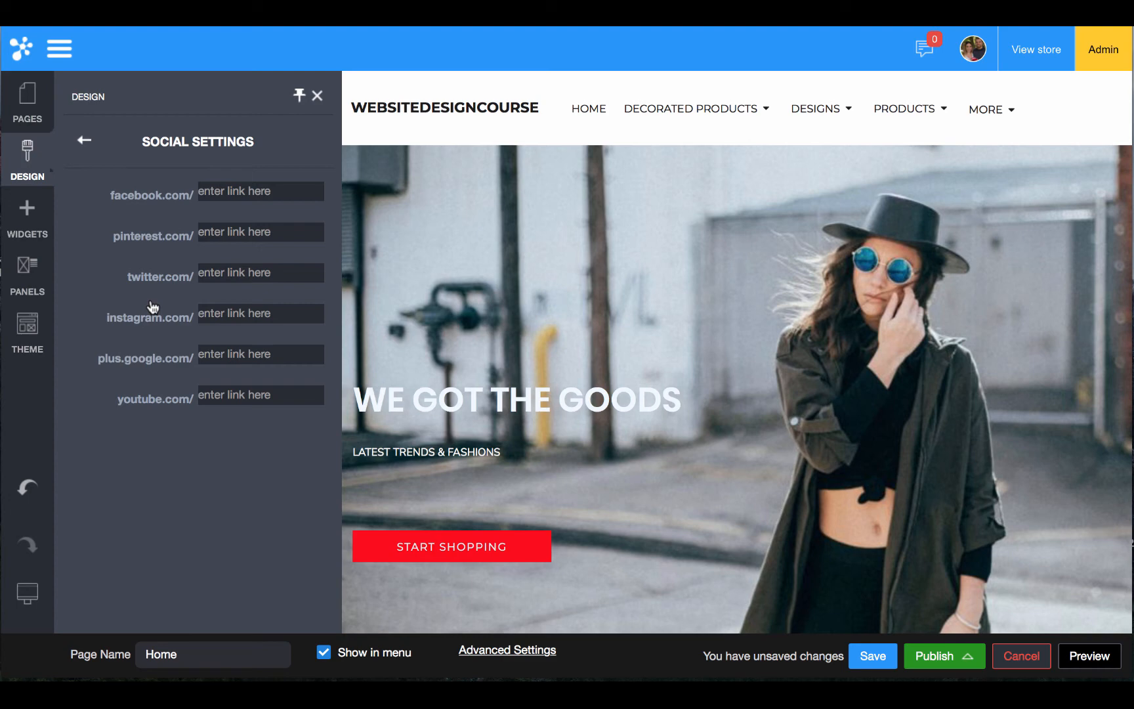
click(83, 142)
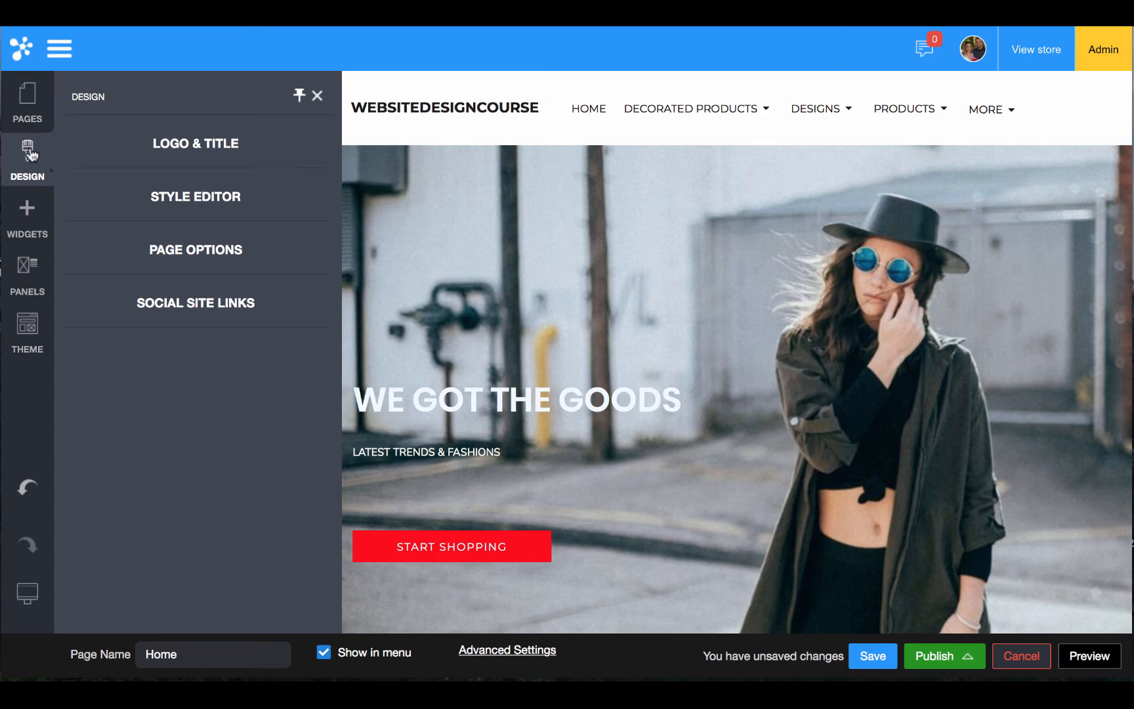
click(317, 97)
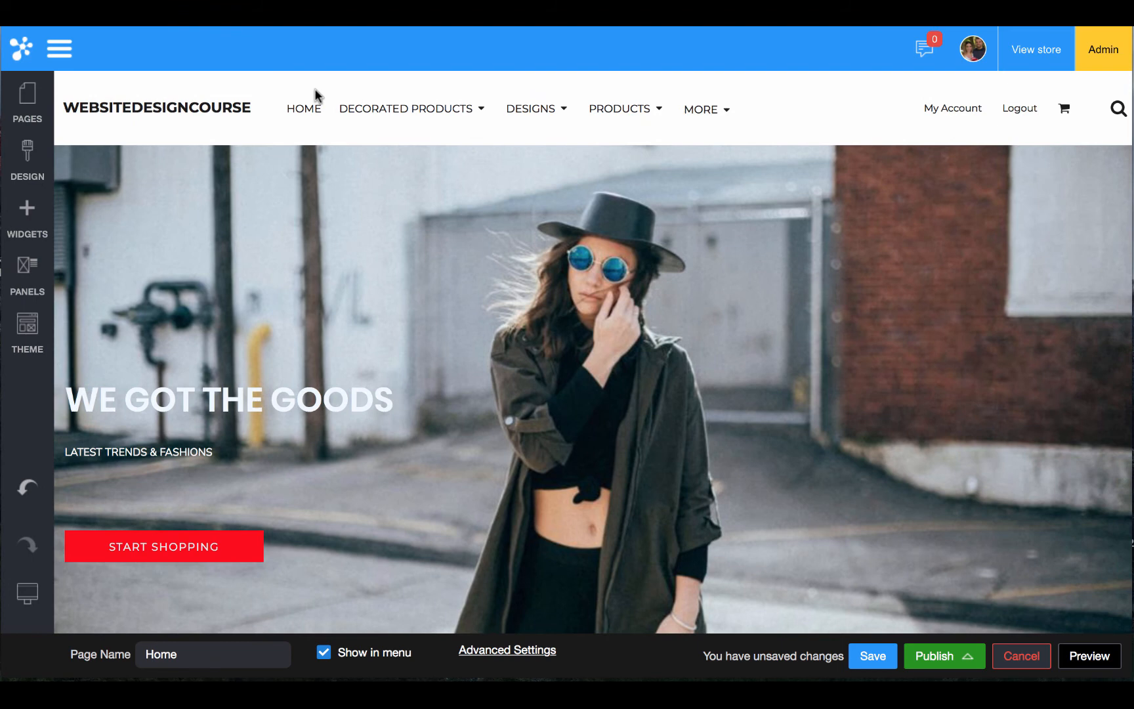
Open the About page for editing and bring the list of site pages back up
click(28, 93)
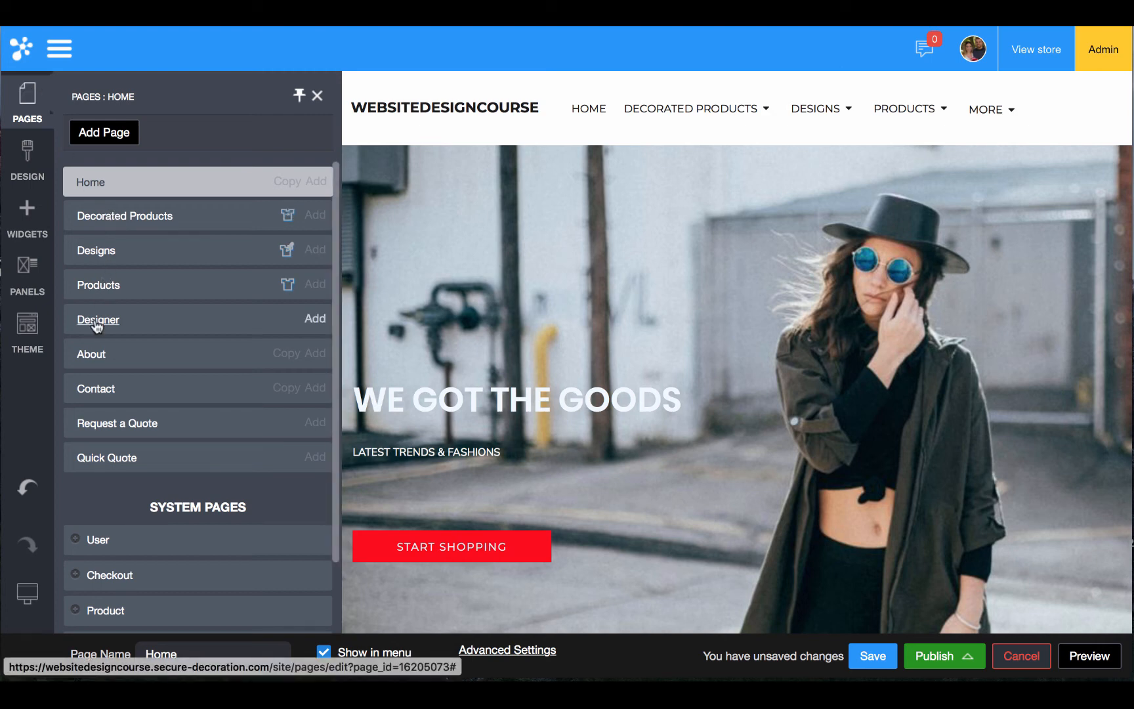
click(90, 355)
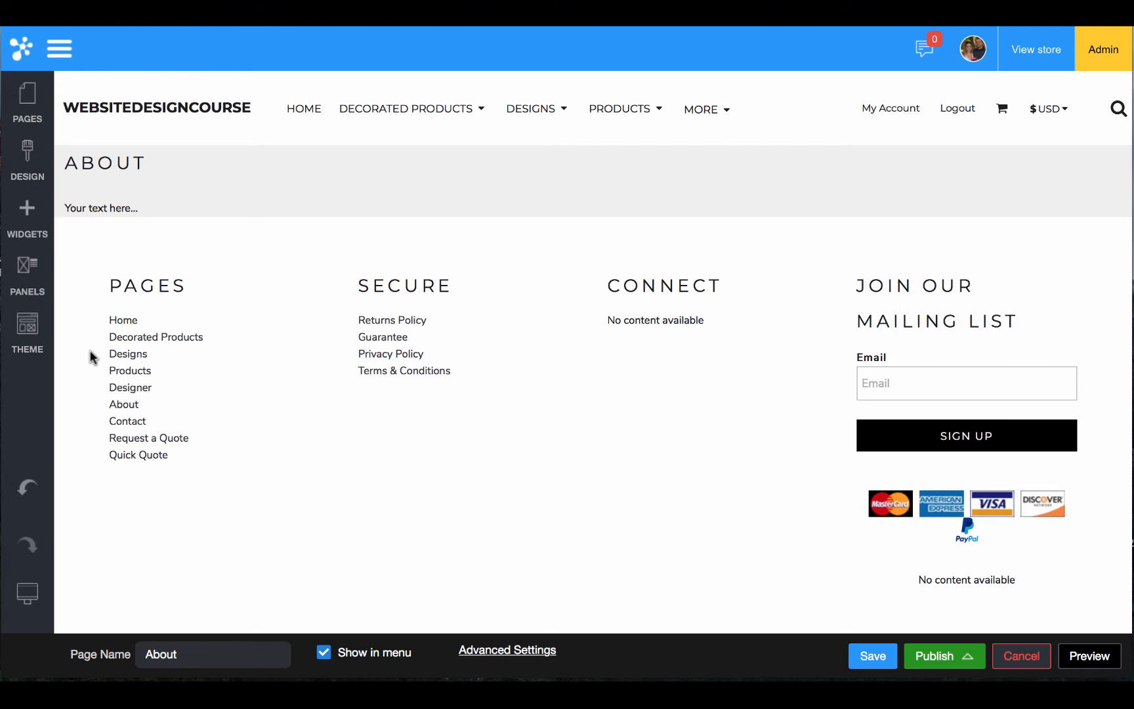
click(26, 99)
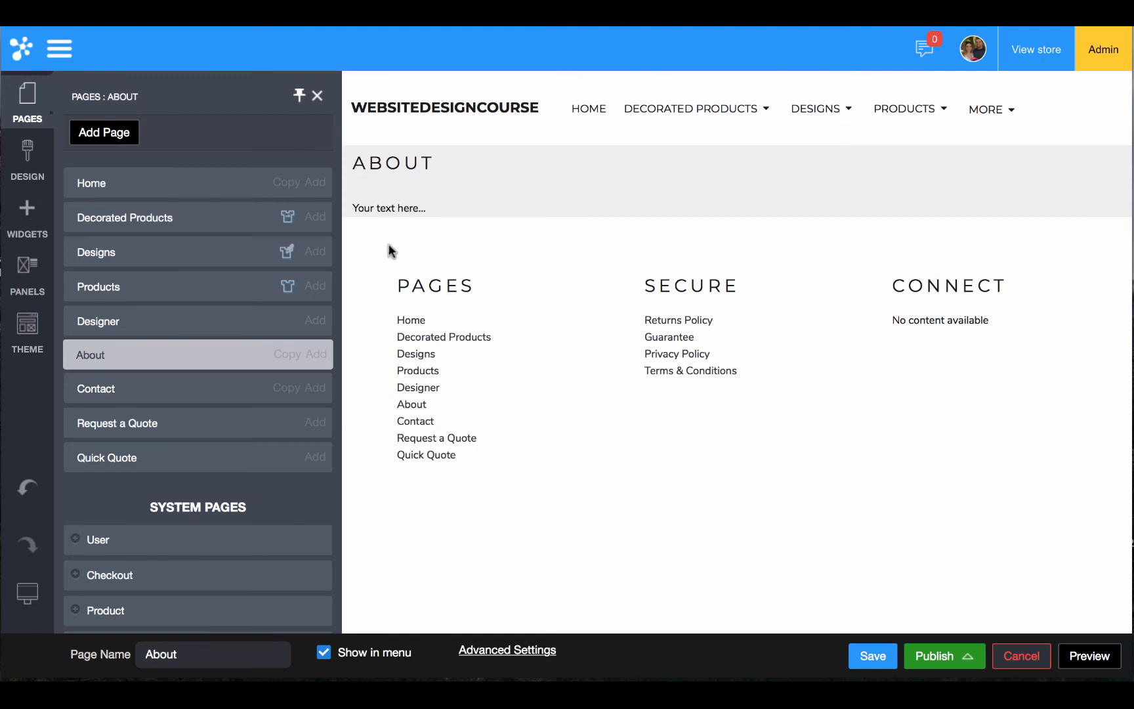
Move the About page between Designs and Products in the page list, and open the Contact page for editing
drag(86, 357, 128, 276)
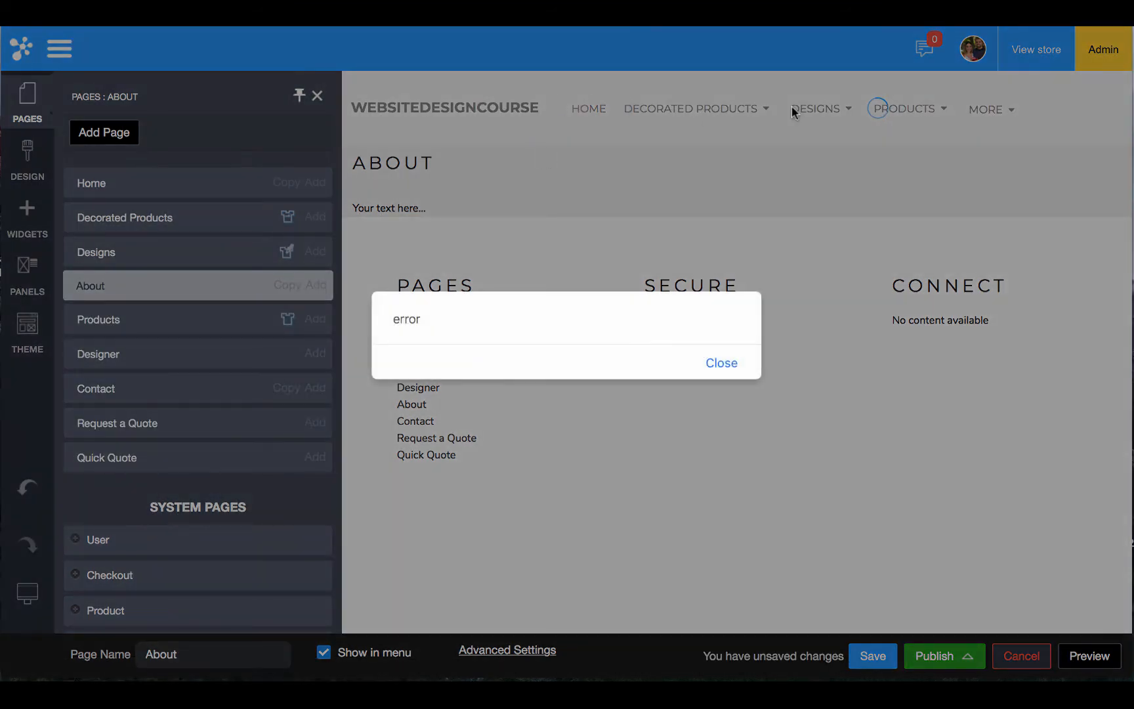
click(720, 363)
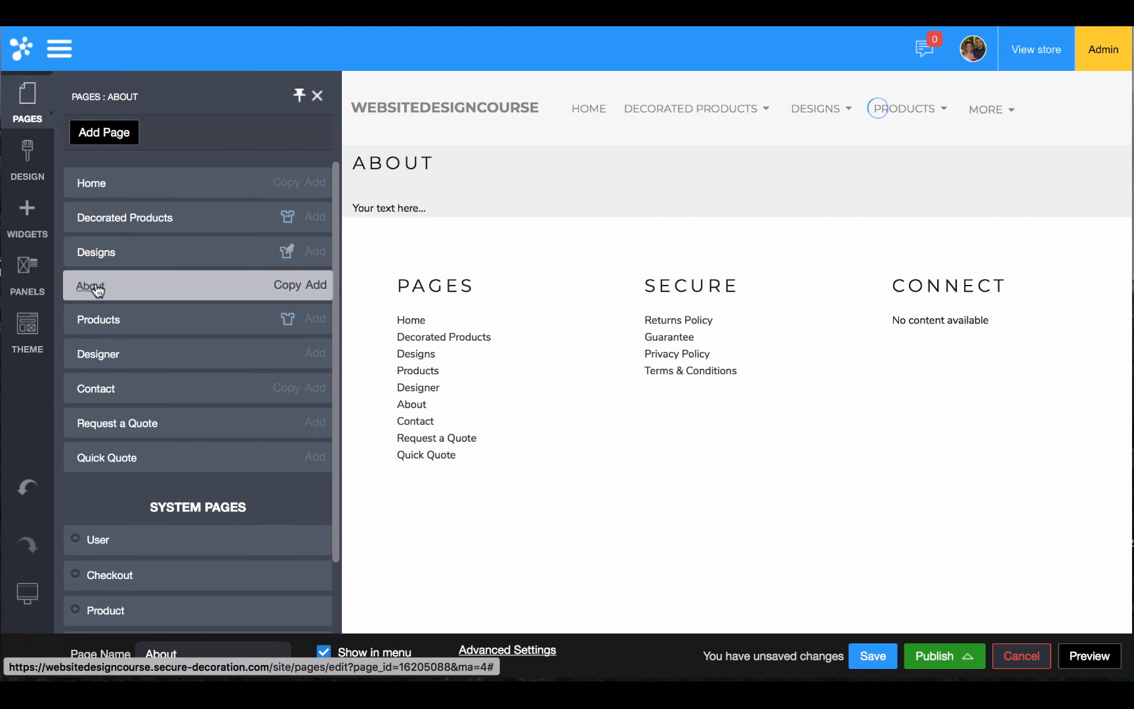
click(99, 388)
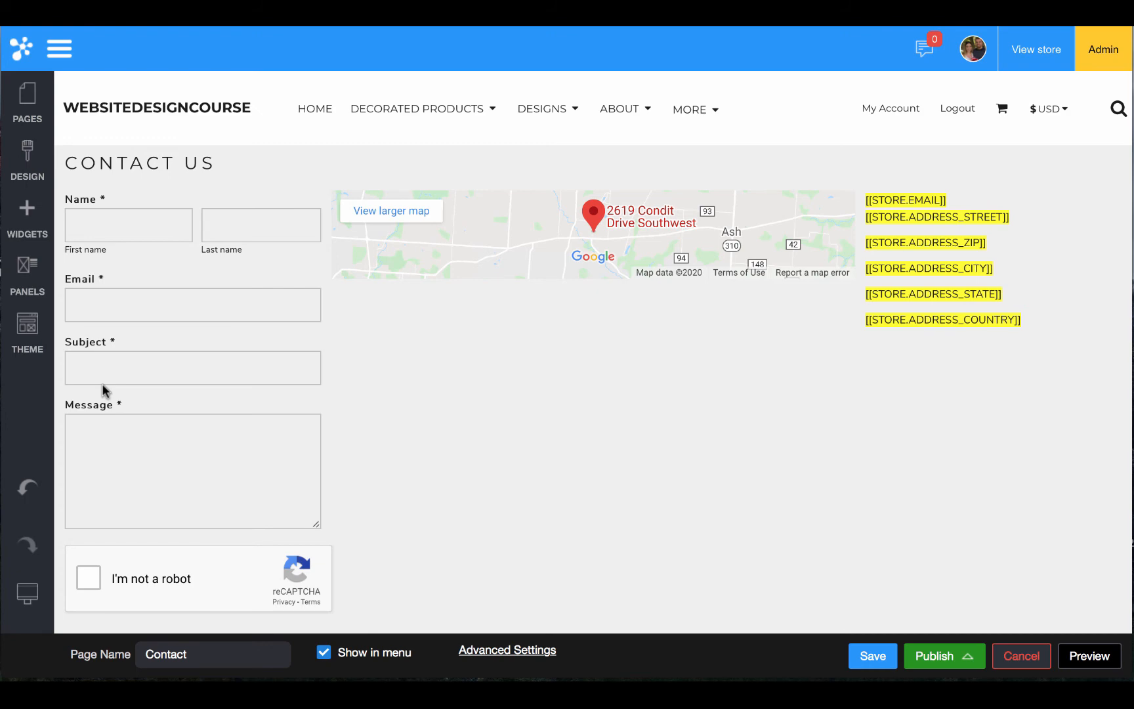
click(26, 100)
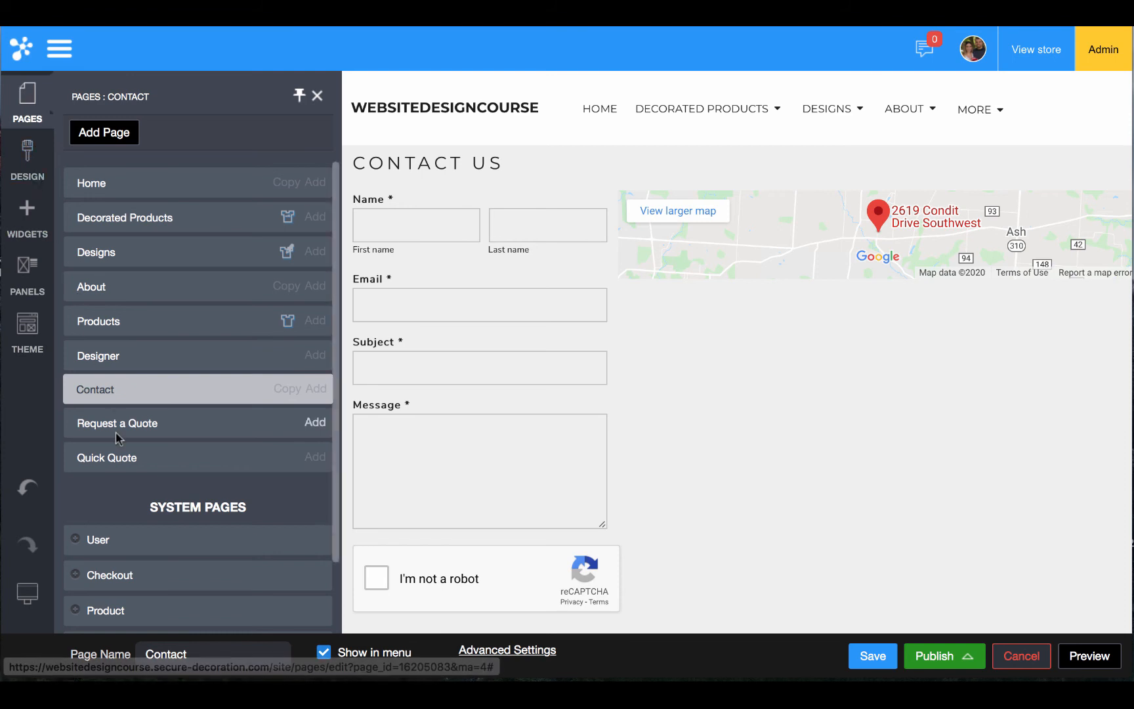
click(710, 372)
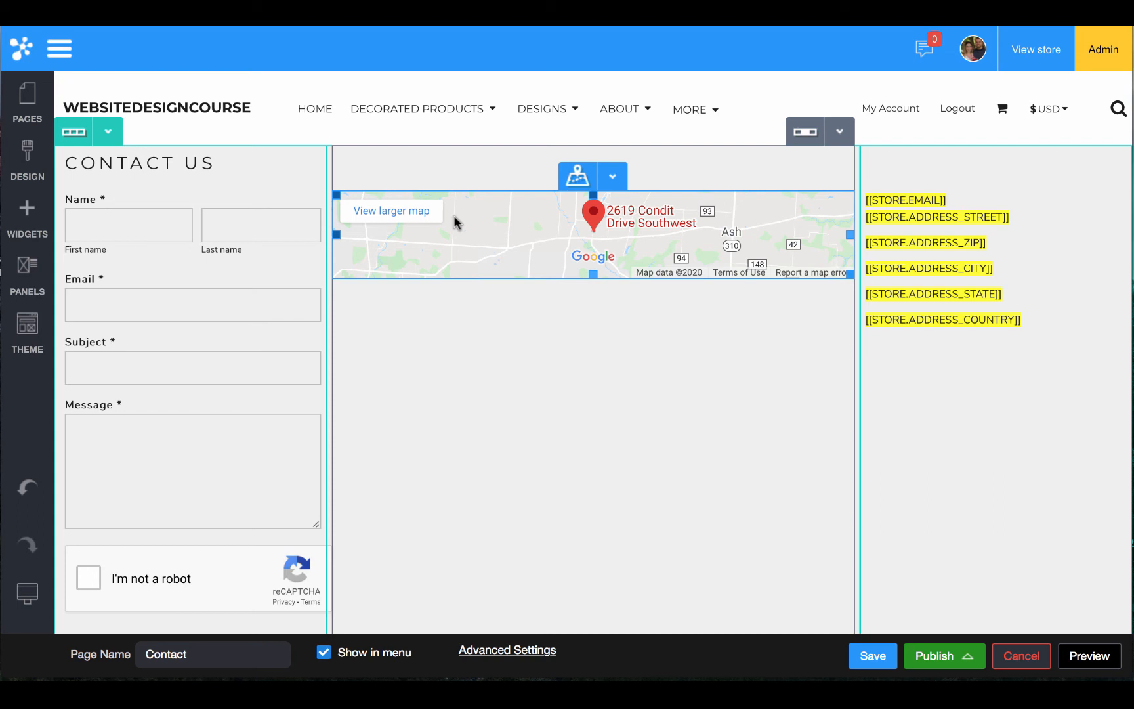
Add an image widget above the Contact Us heading, using the theme image of the lacrosse players
click(40, 218)
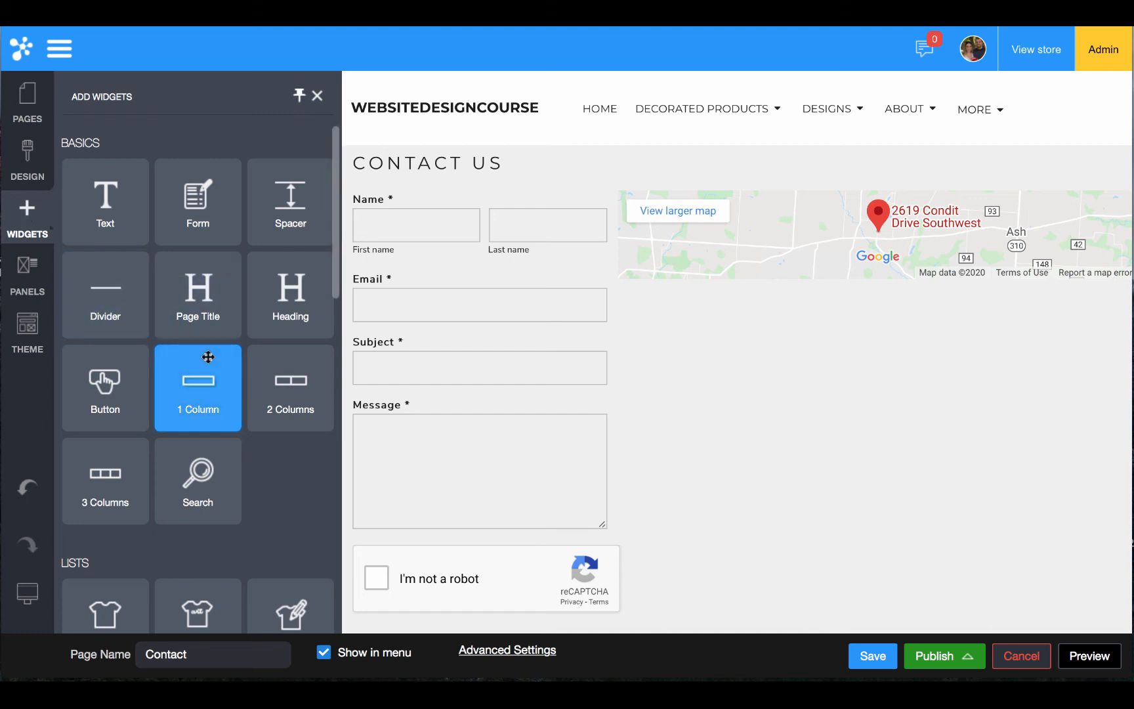
scroll(133, 218, down, 10)
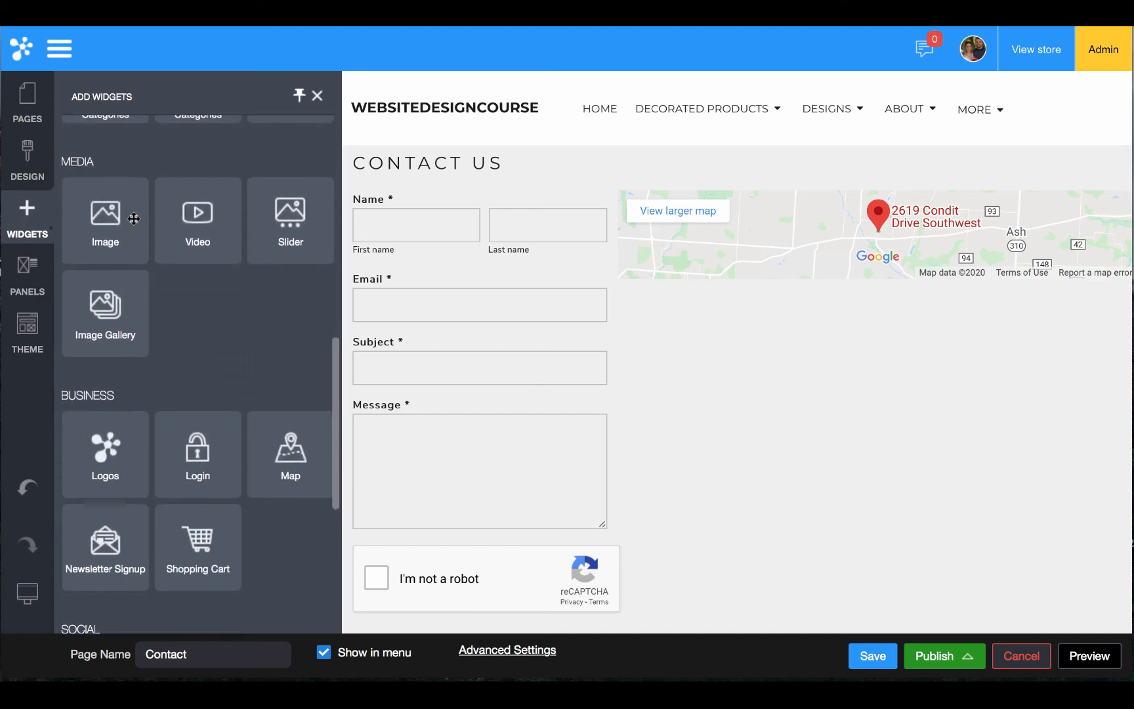
scroll(133, 219, down, 5)
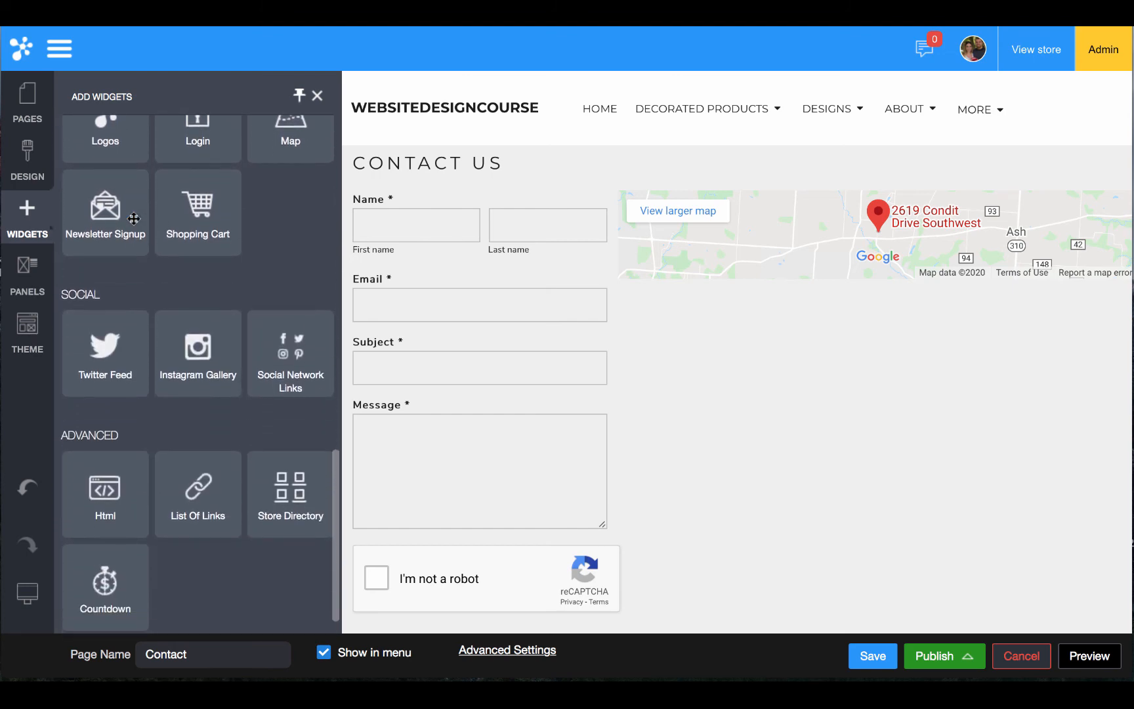
scroll(133, 219, up, 5)
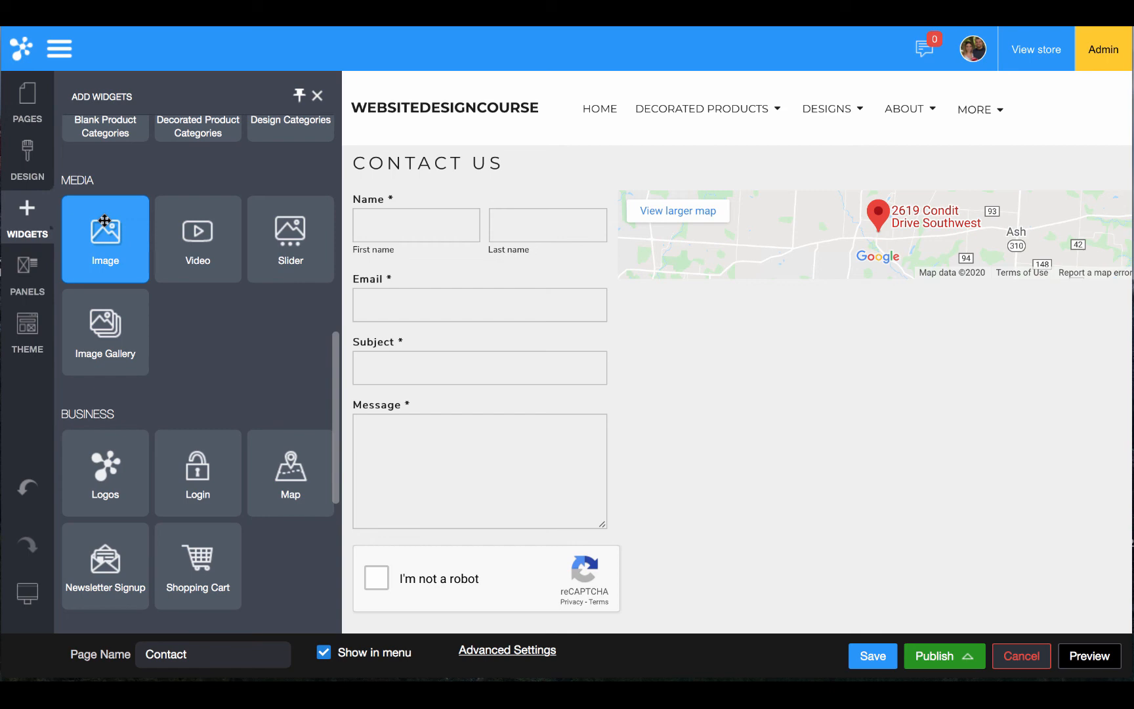
drag(105, 220, 237, 160)
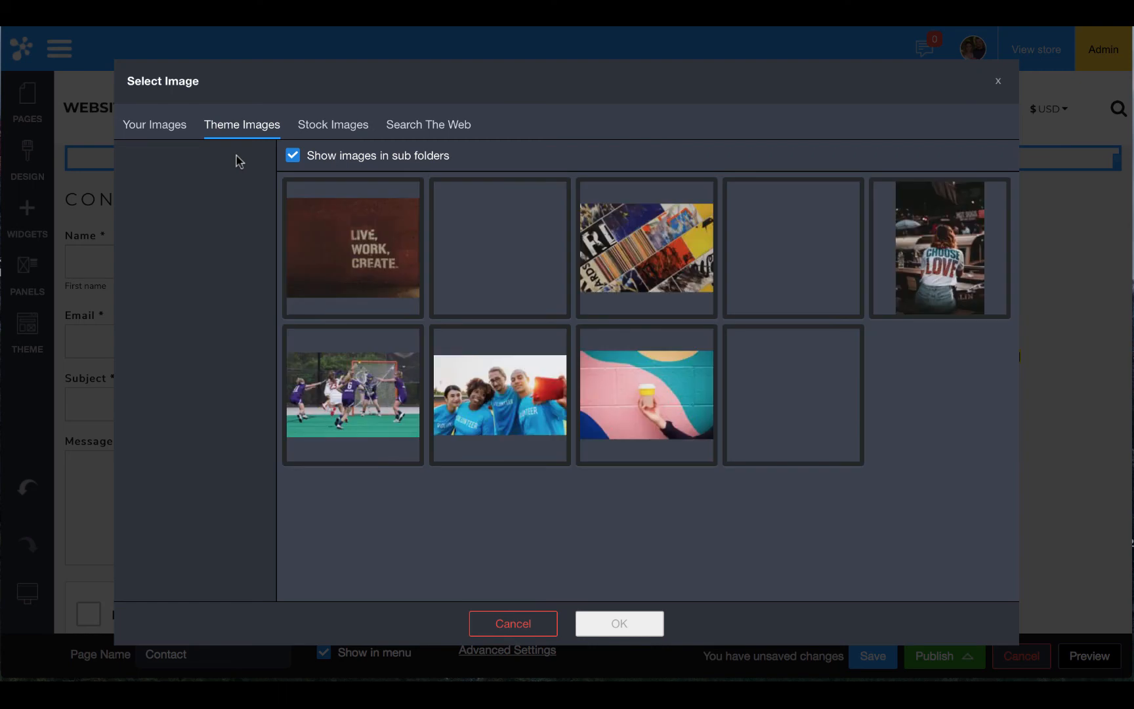
click(155, 125)
click(223, 125)
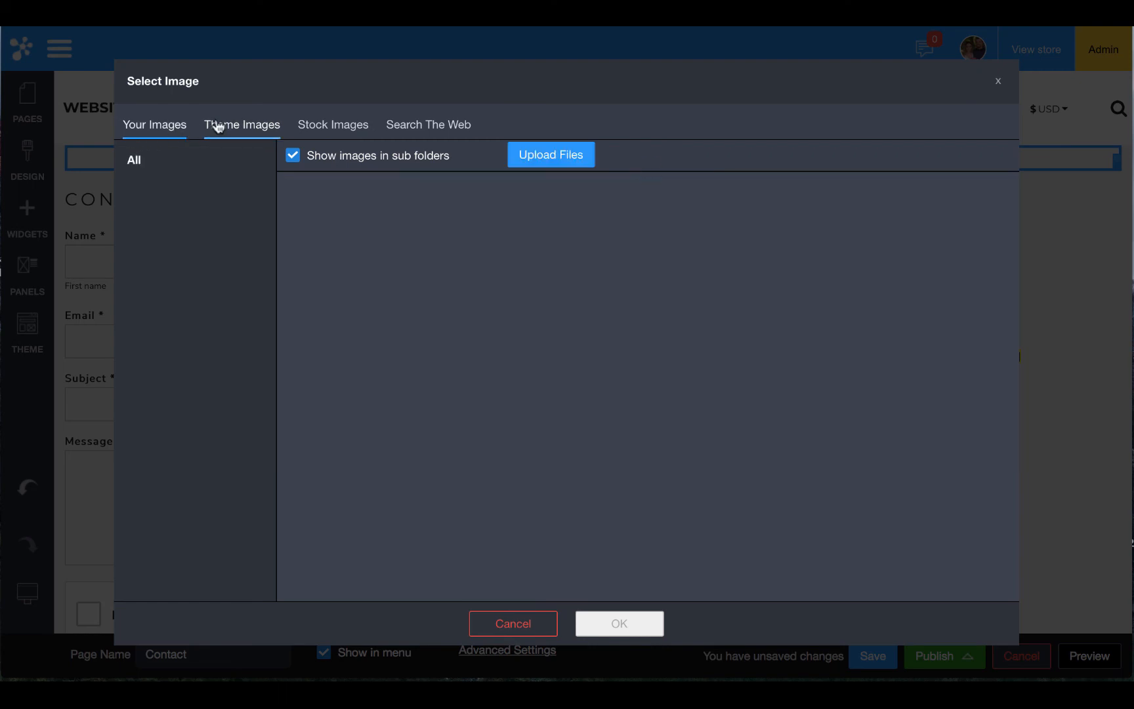
click(348, 407)
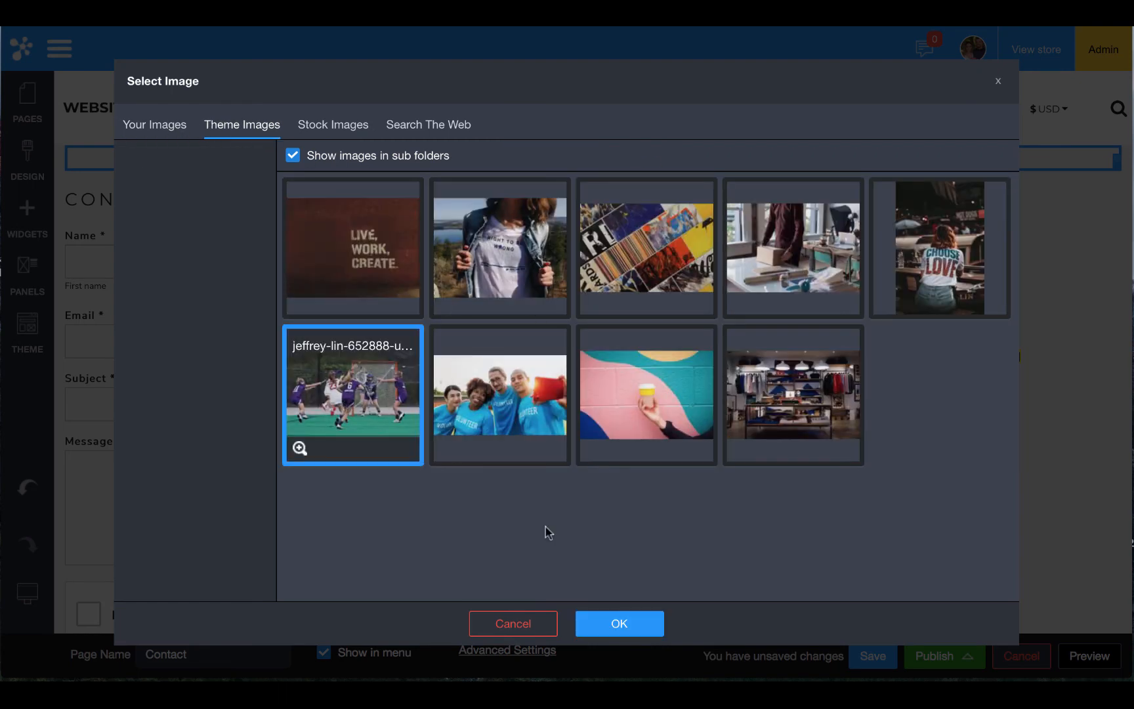
click(645, 624)
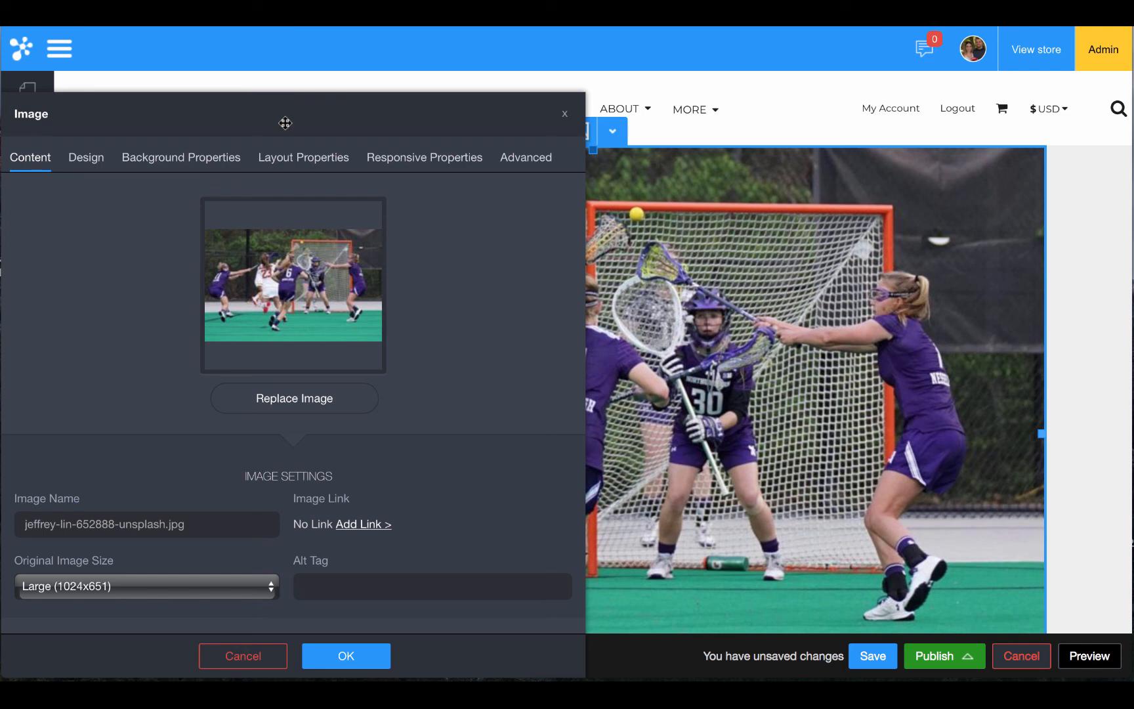
View the image widget's design and content settings and close them without making changes
click(89, 158)
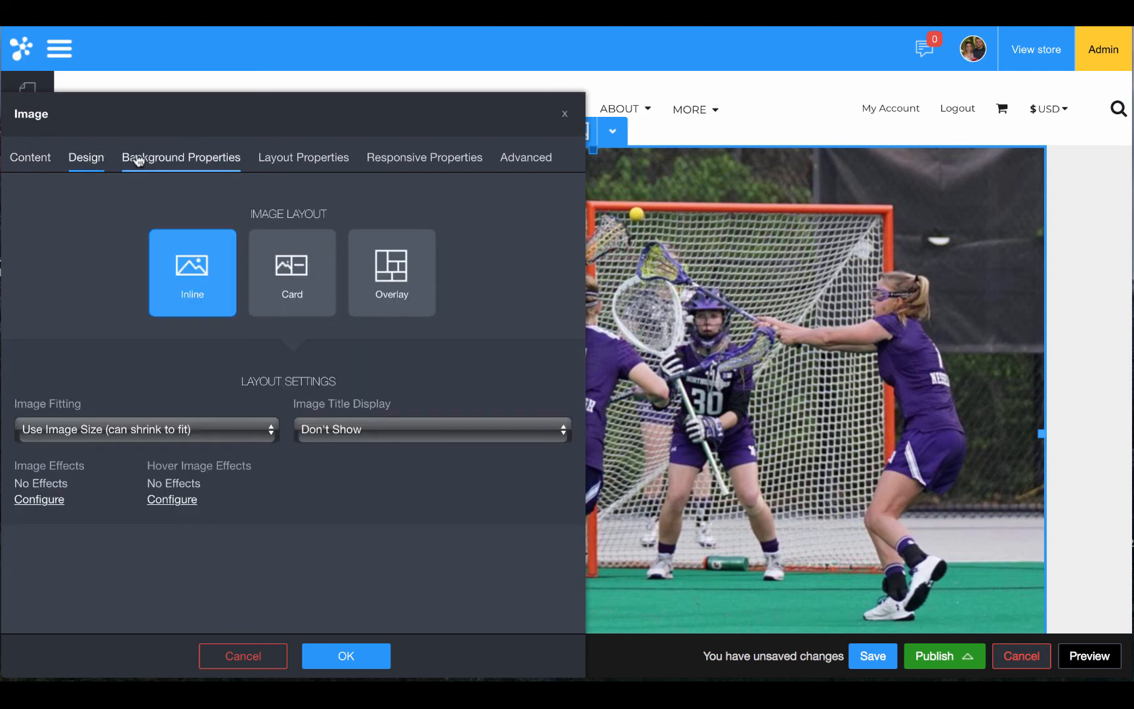
click(242, 656)
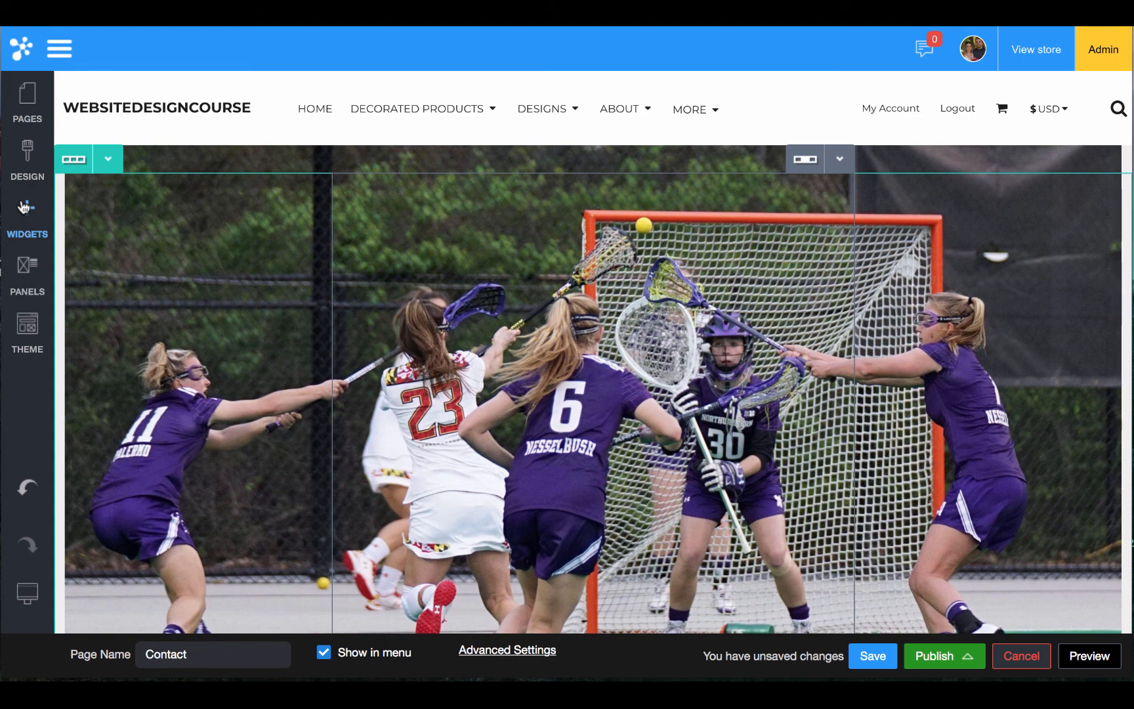
double_click(208, 228)
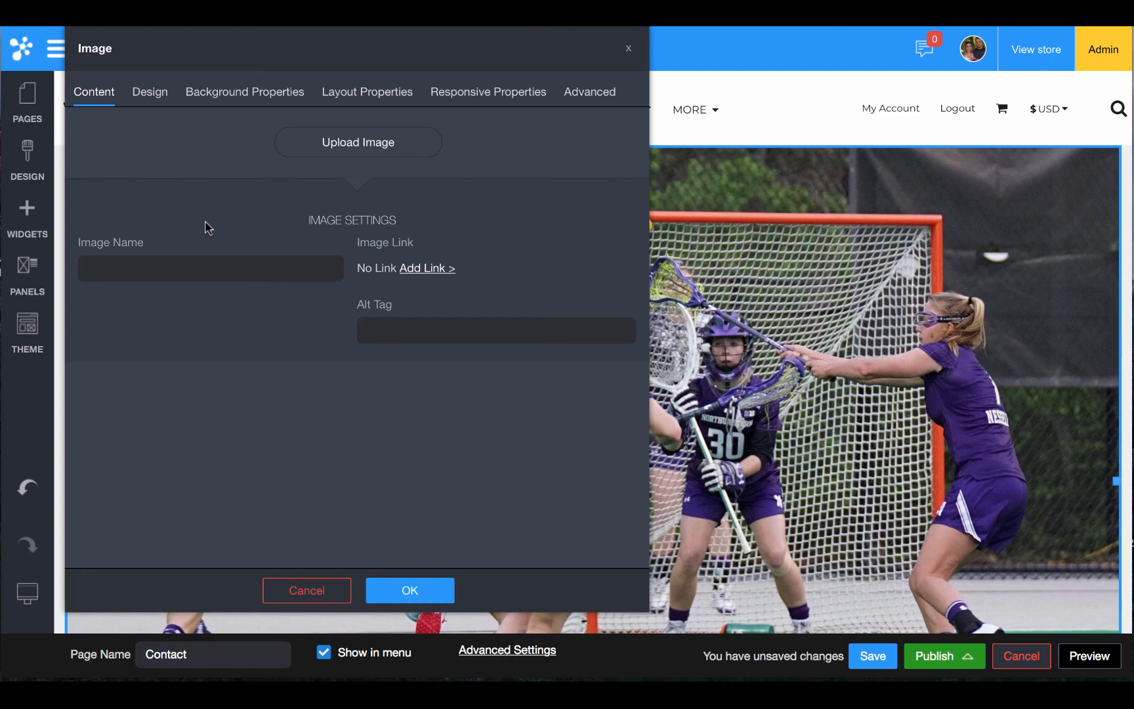
click(329, 597)
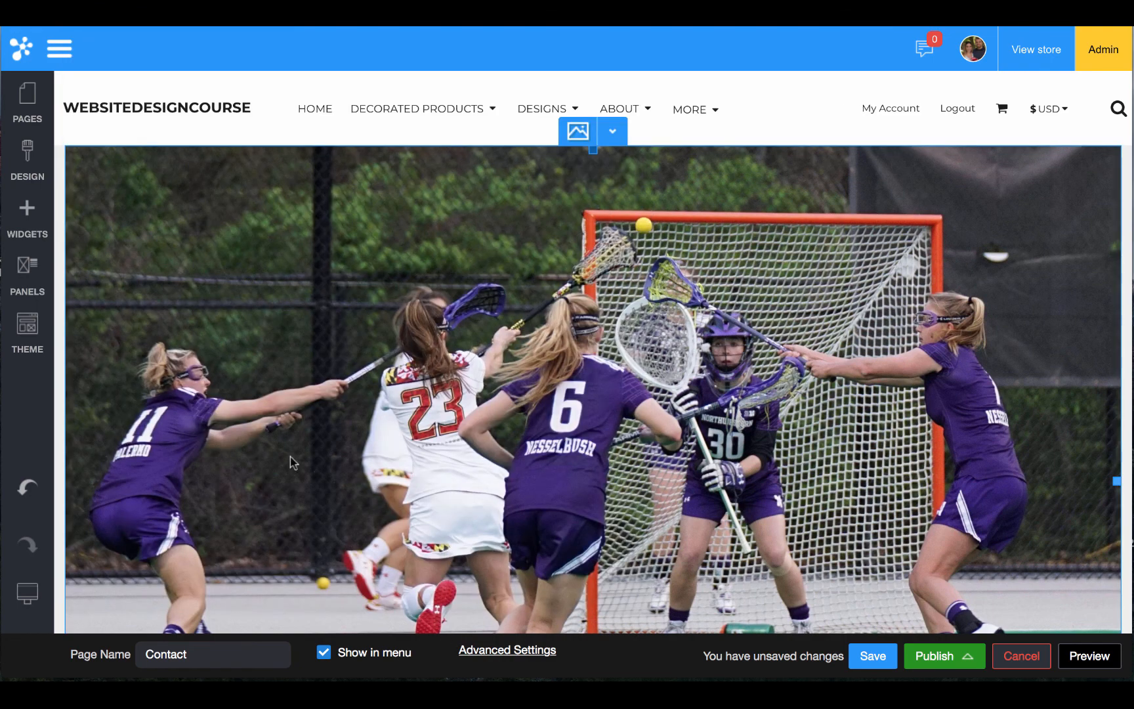
Add the black How It Works panel from the Design Your Own collection above the lacrosse image and look it over
click(29, 269)
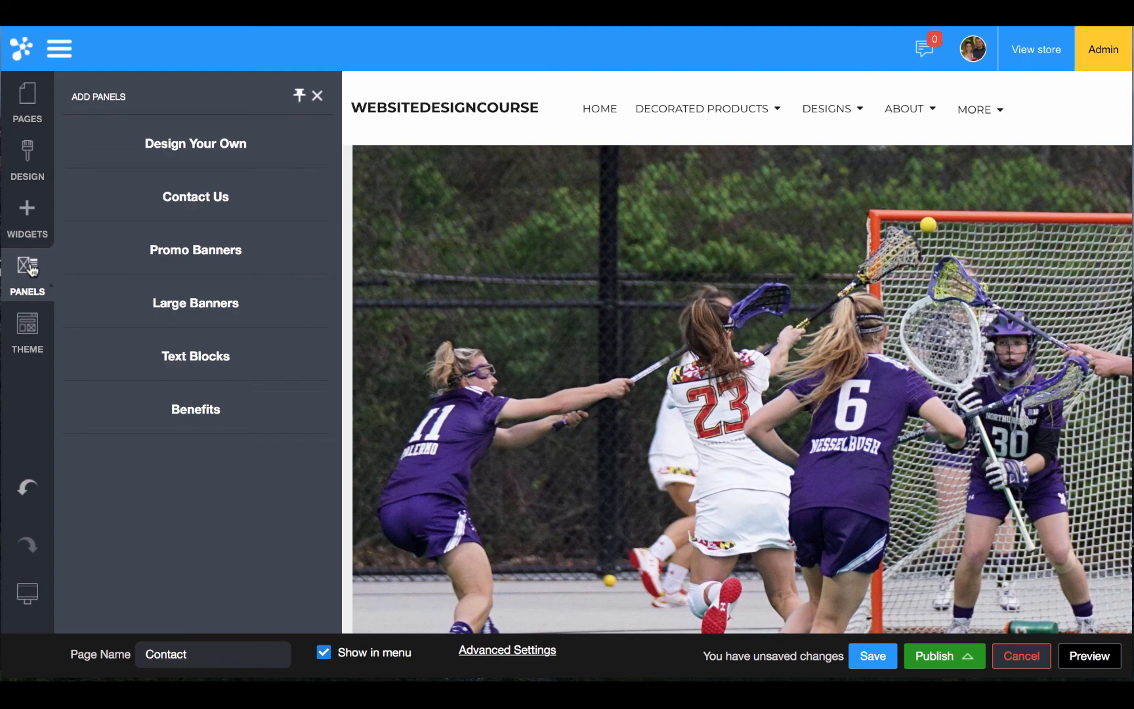
click(246, 152)
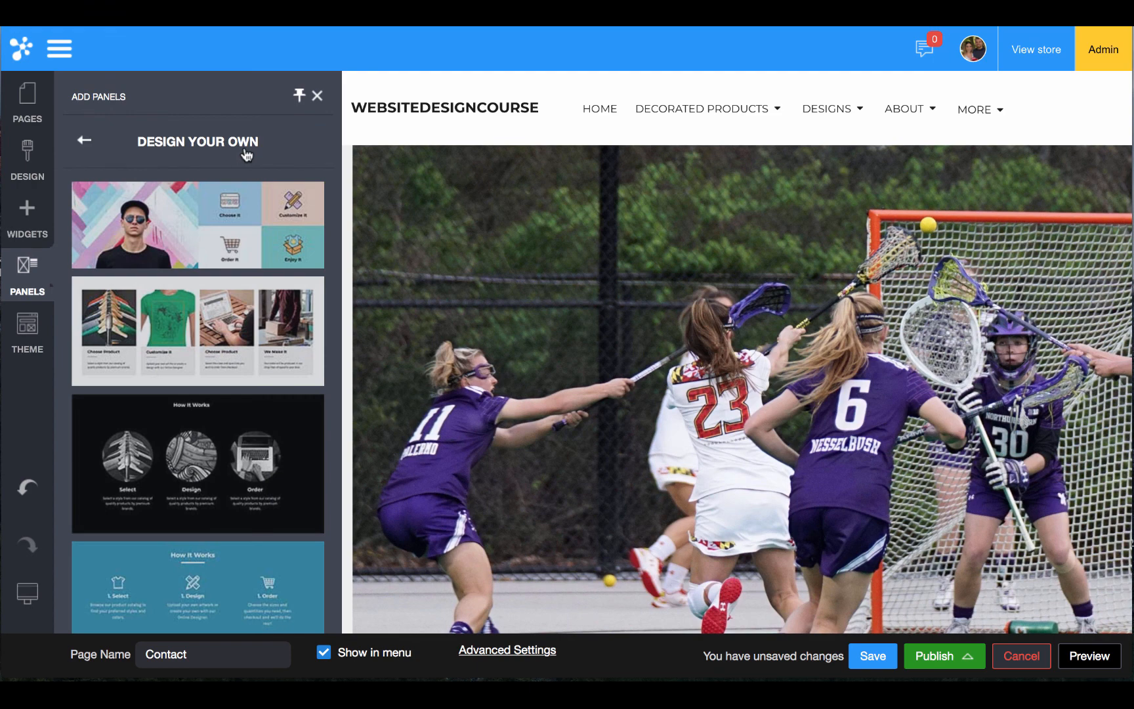
mouse_move(189, 447)
mouse_down()
mouse_move(424, 250)
mouse_move(428, 170)
mouse_up()
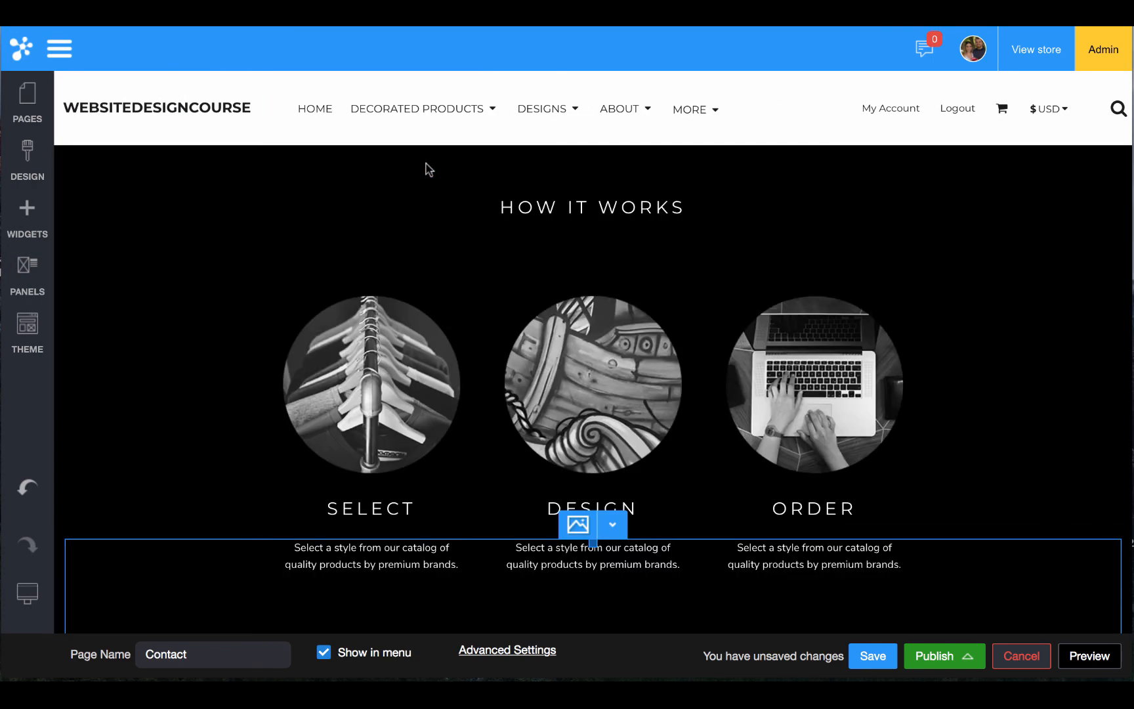
scroll(389, 268, down, 1)
click(389, 268)
scroll(384, 314, down, 2)
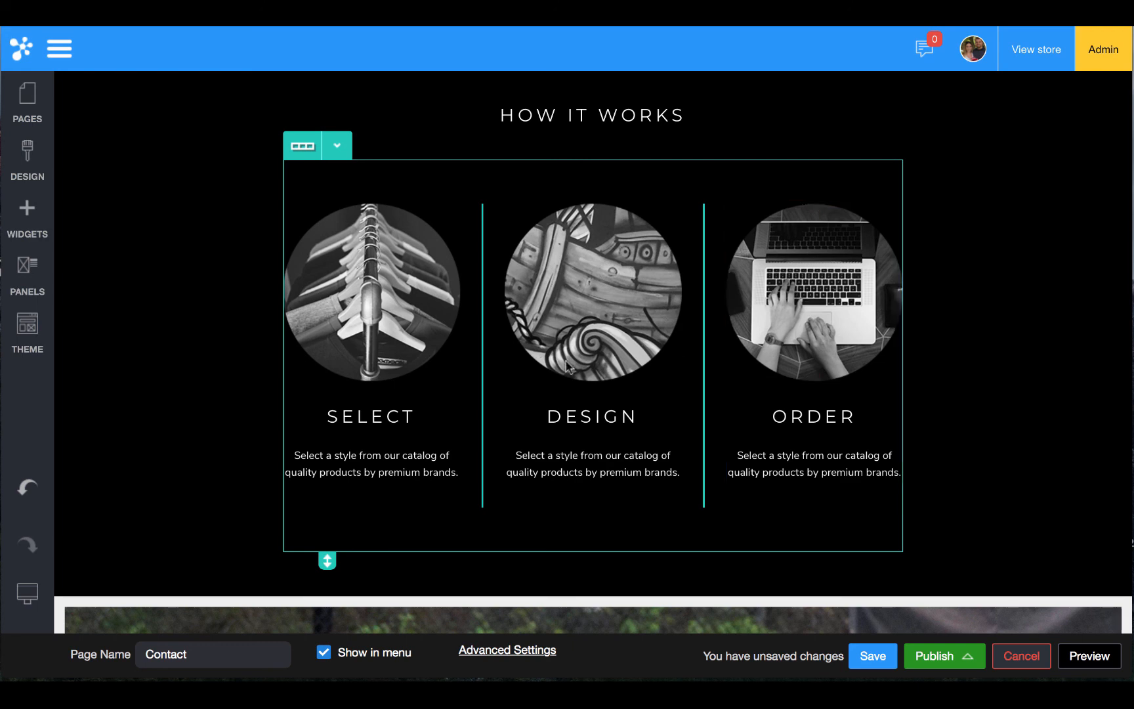
scroll(56, 248, up, 3)
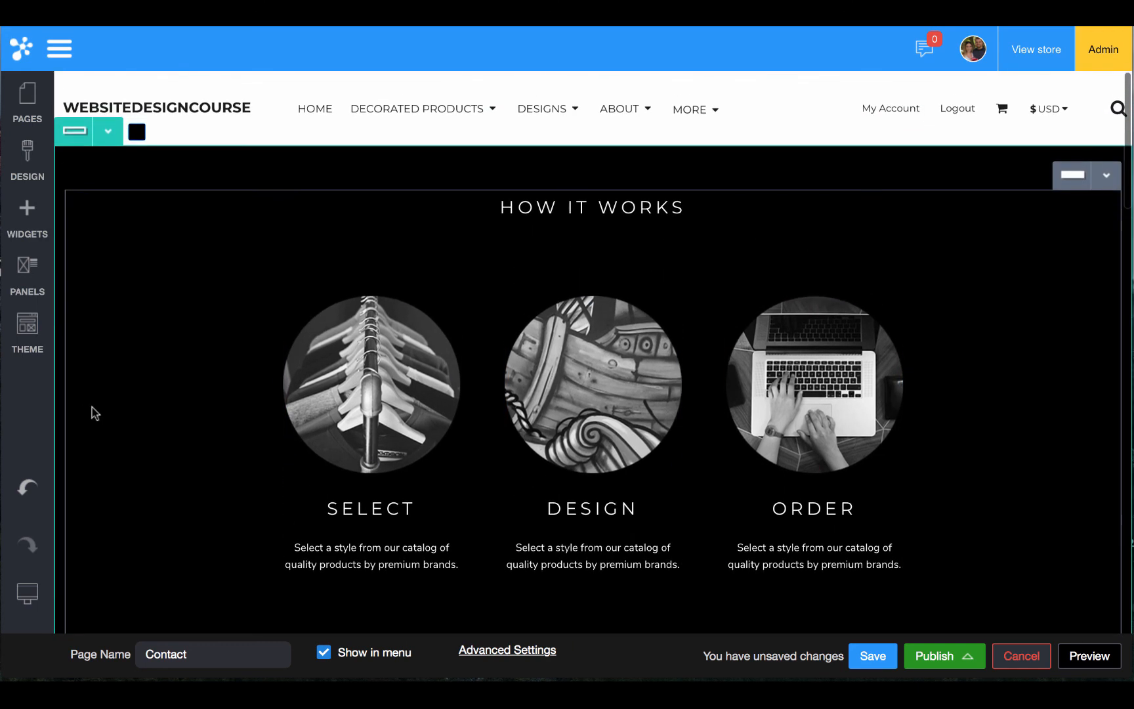